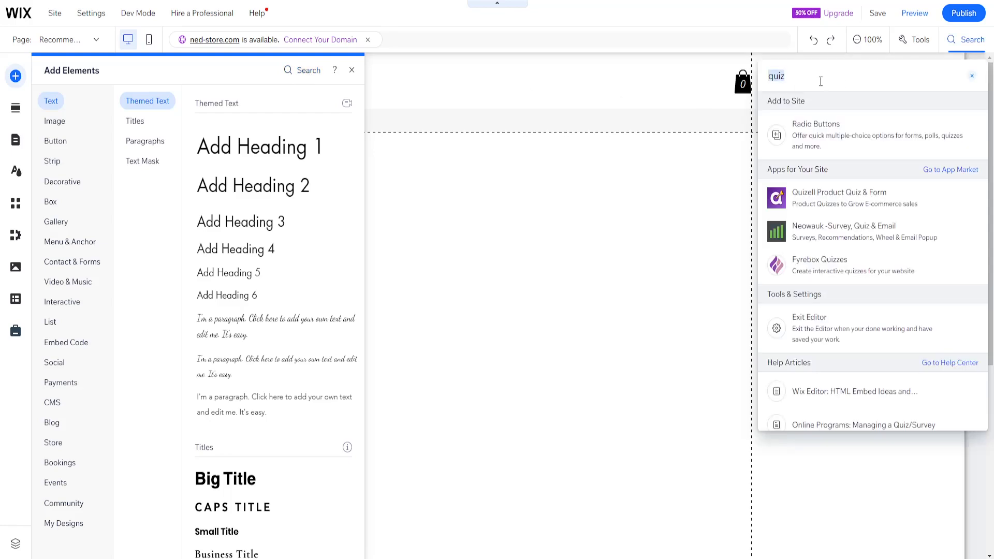
- Search the editor for "quiz" and add the Fyrebox Quizzes app to the site, agreeing to its permissions
type("q")
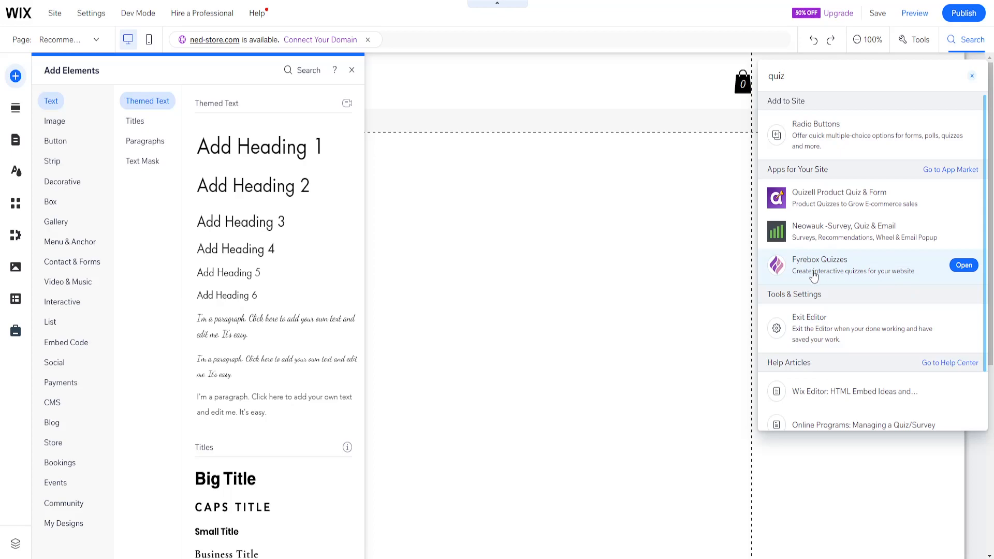
left_click(954, 271)
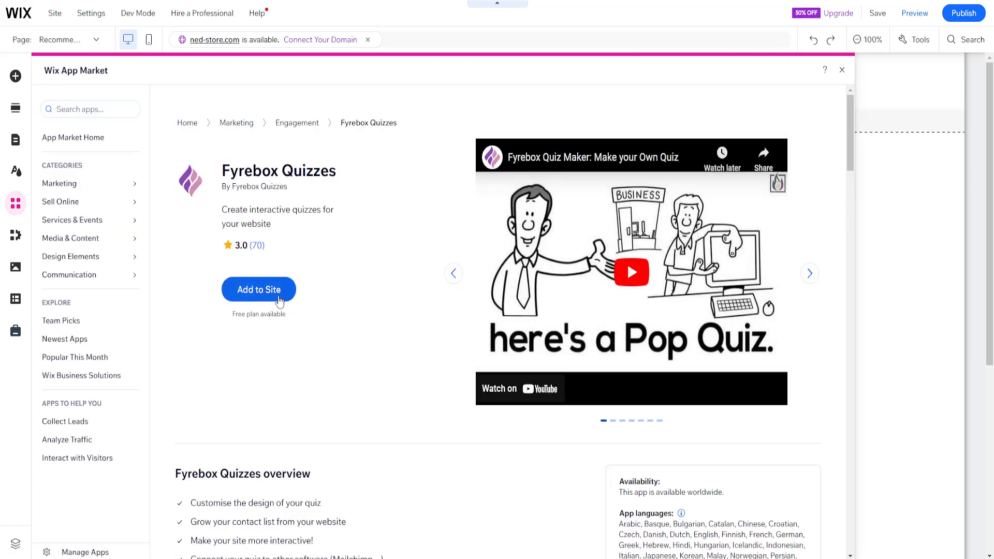
left_click(257, 296)
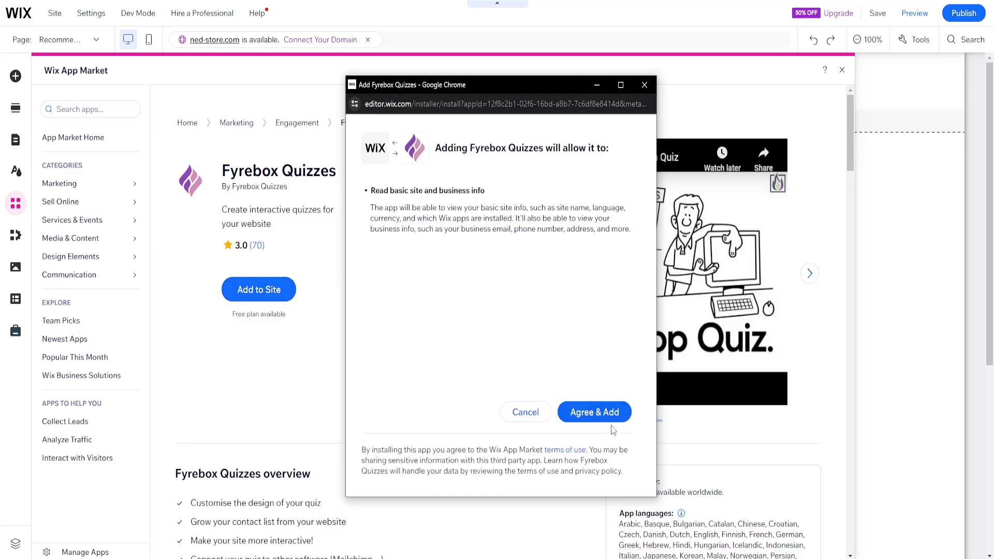
left_click(592, 414)
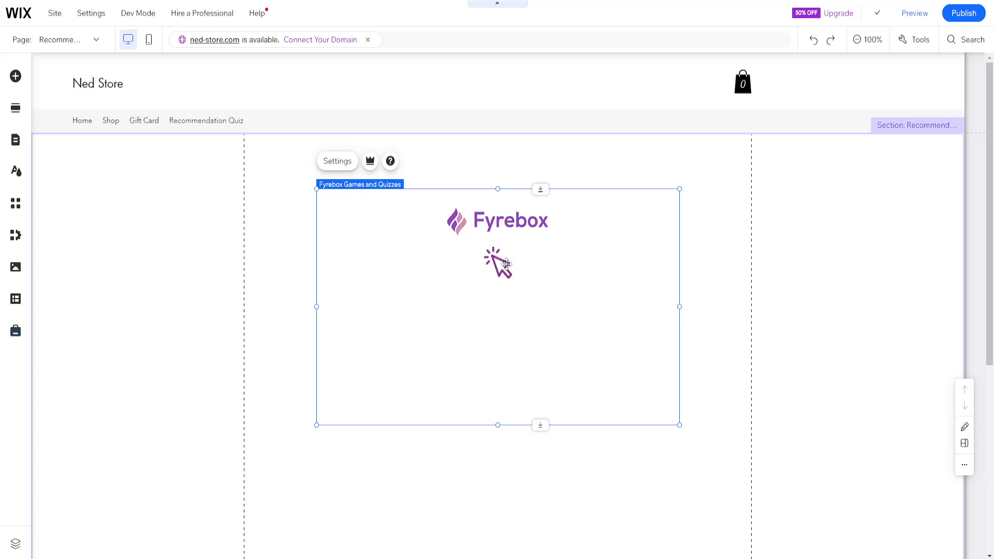
- Move the Fyrebox widget slightly lower on the page and open its settings
left_click_drag(522, 251, 518, 270)
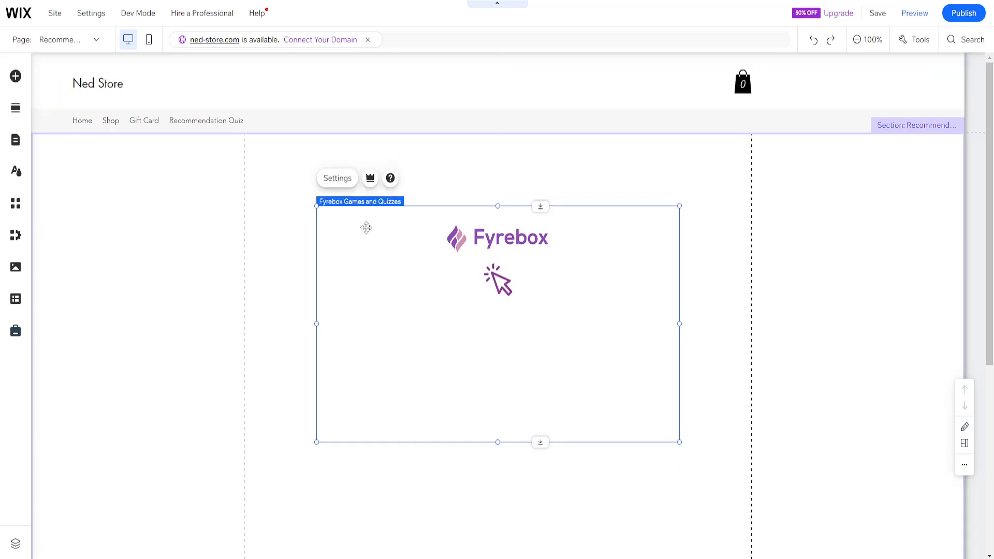
left_click(334, 183)
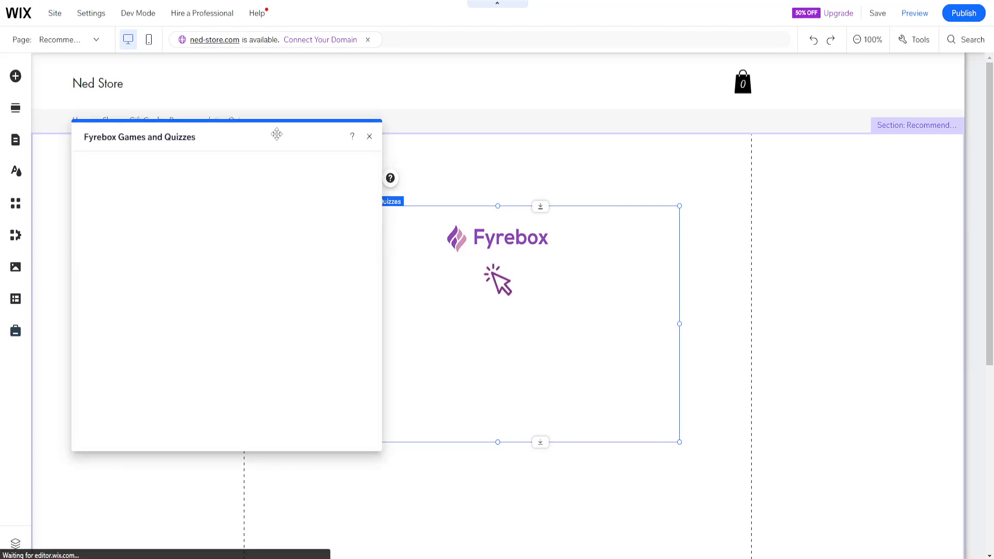
left_click_drag(275, 133, 354, 119)
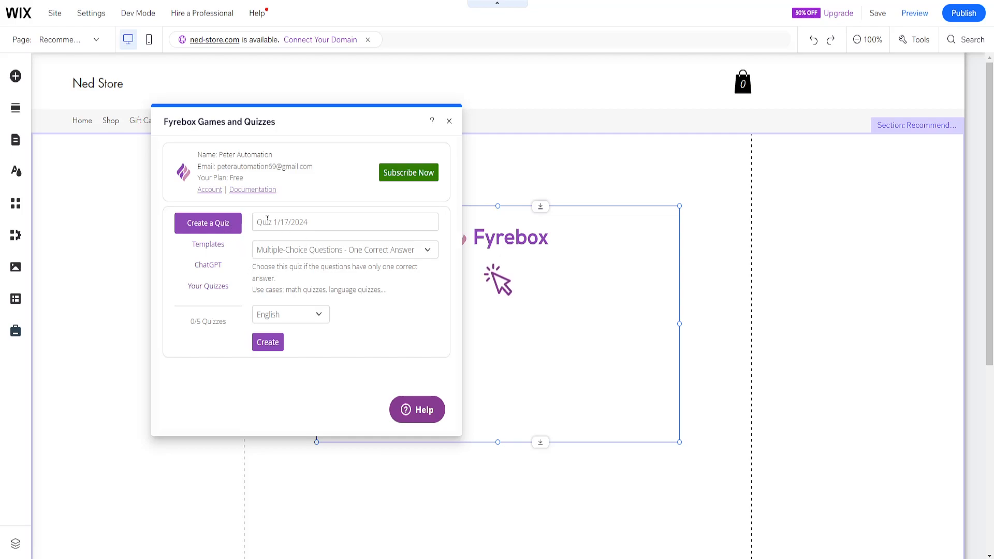
left_click_drag(376, 122, 570, 110)
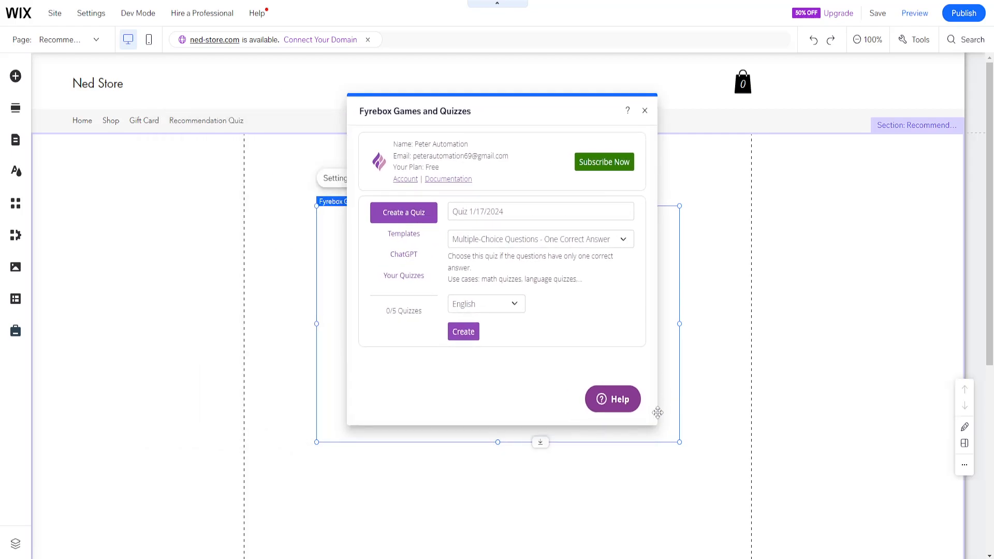
- Name the new quiz "Ned store quiz" and set its type to Yes/No Quiz
left_click(474, 213)
key("ctrl+a")
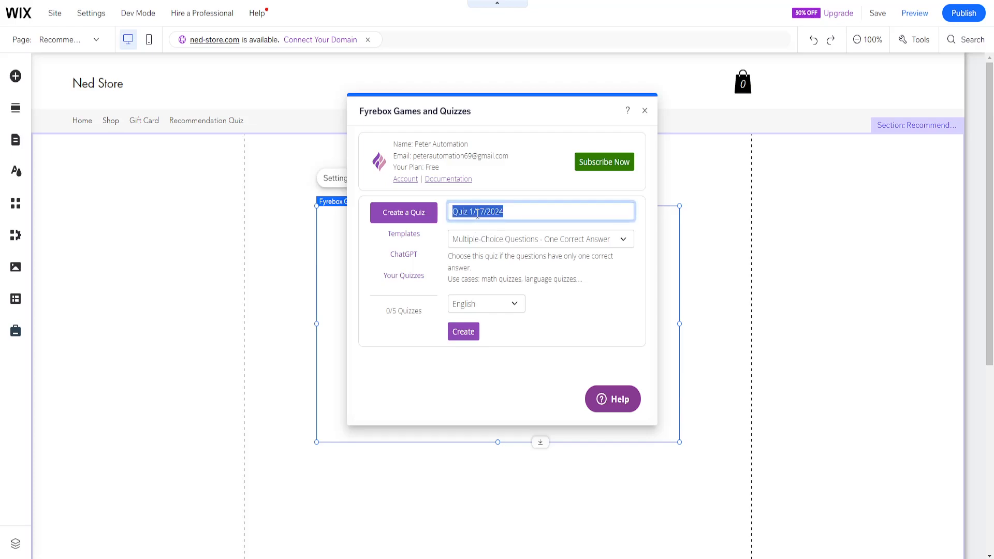
type("Ned store quiz")
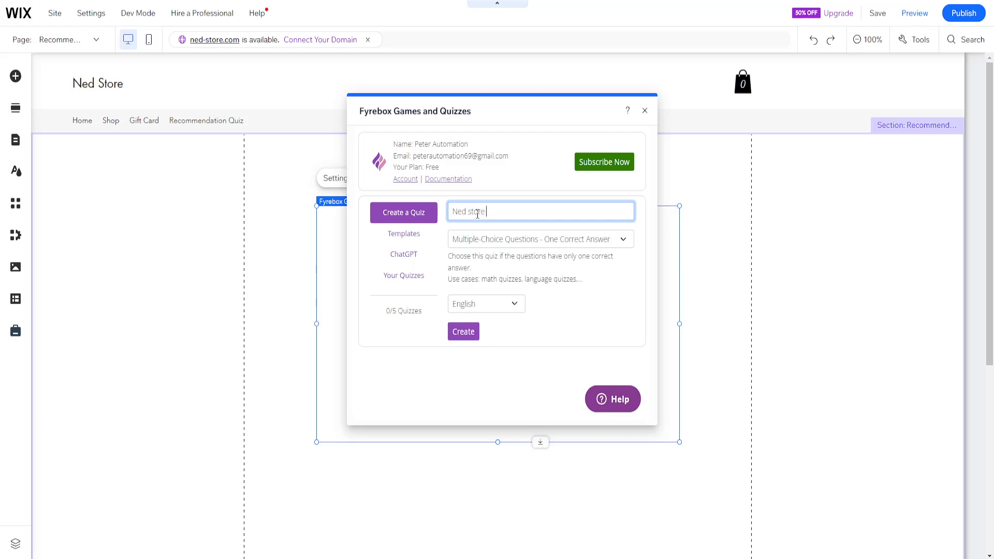
left_click(492, 247)
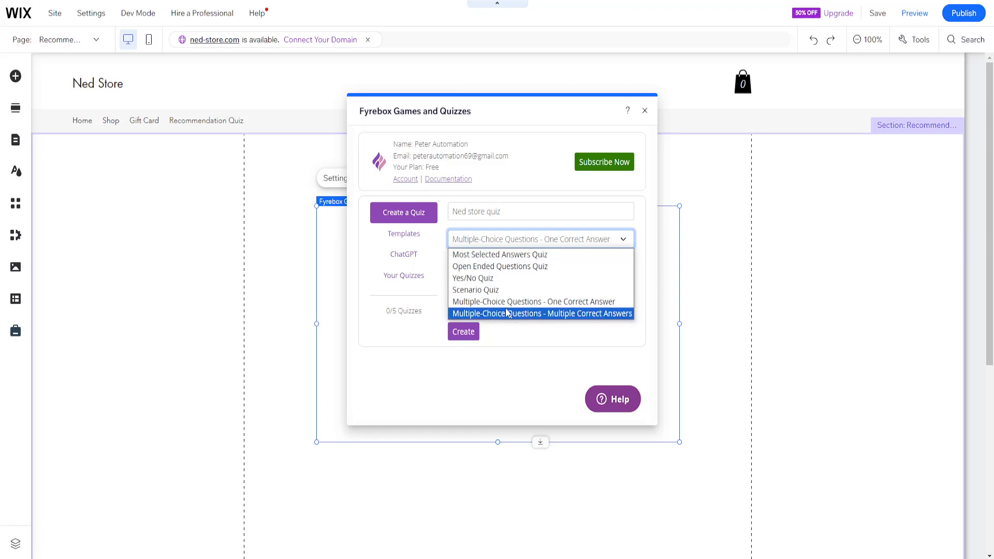
left_click(496, 278)
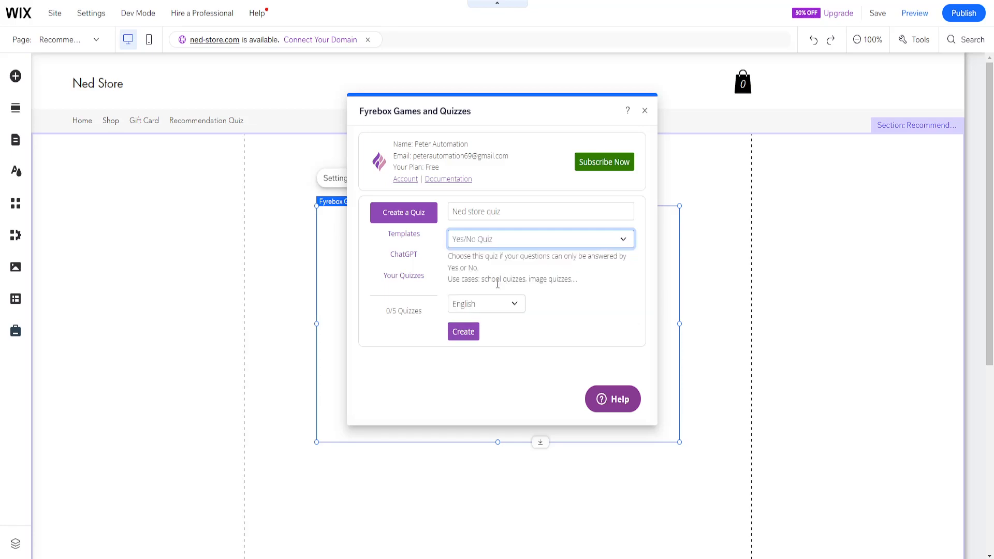
- Preview the Life Coaching quiz template and choose it for the widget
left_click(407, 238)
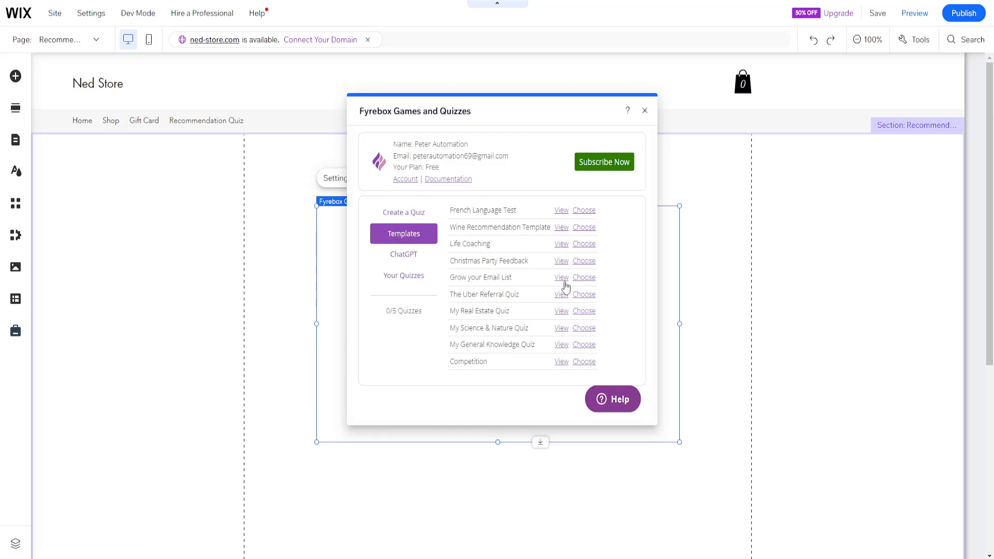
left_click(561, 244)
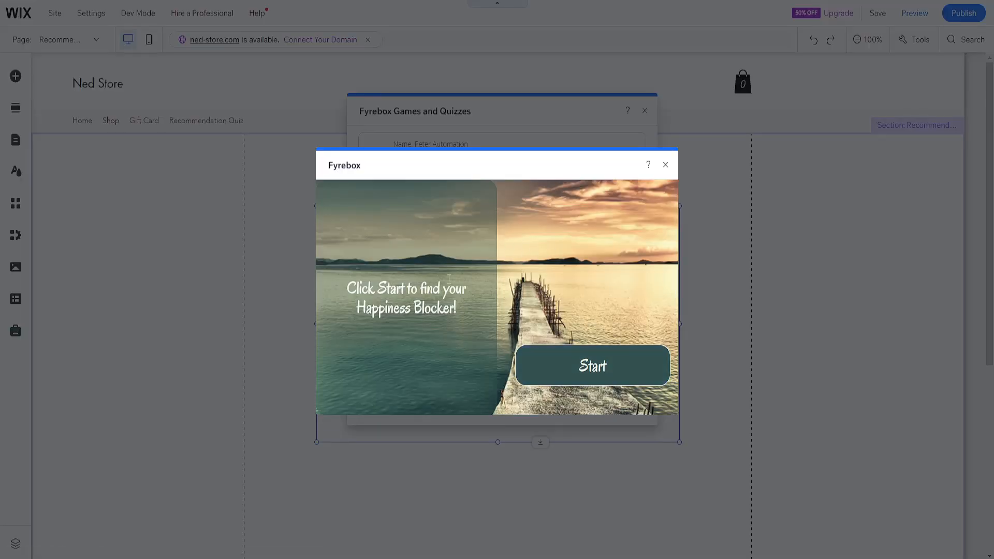
left_click(666, 165)
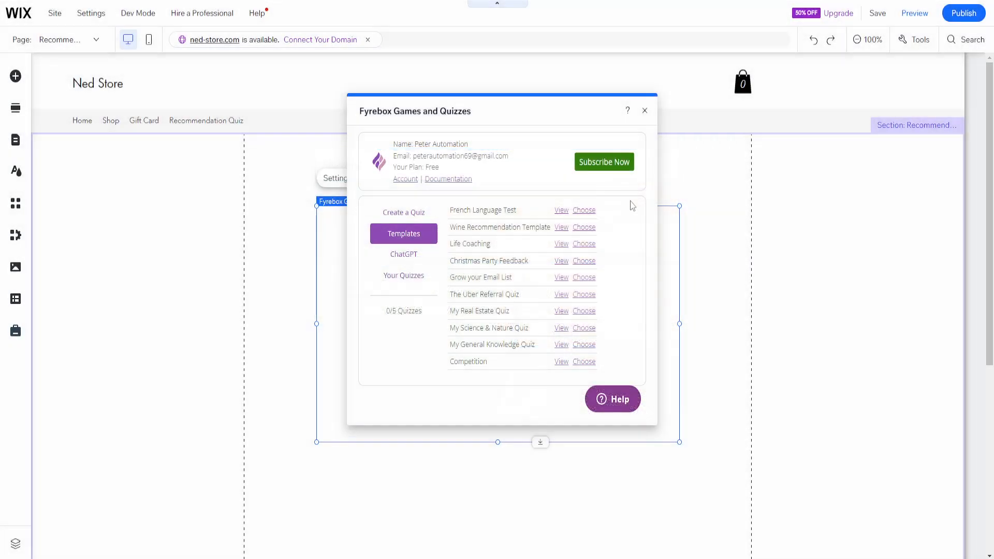
left_click(586, 246)
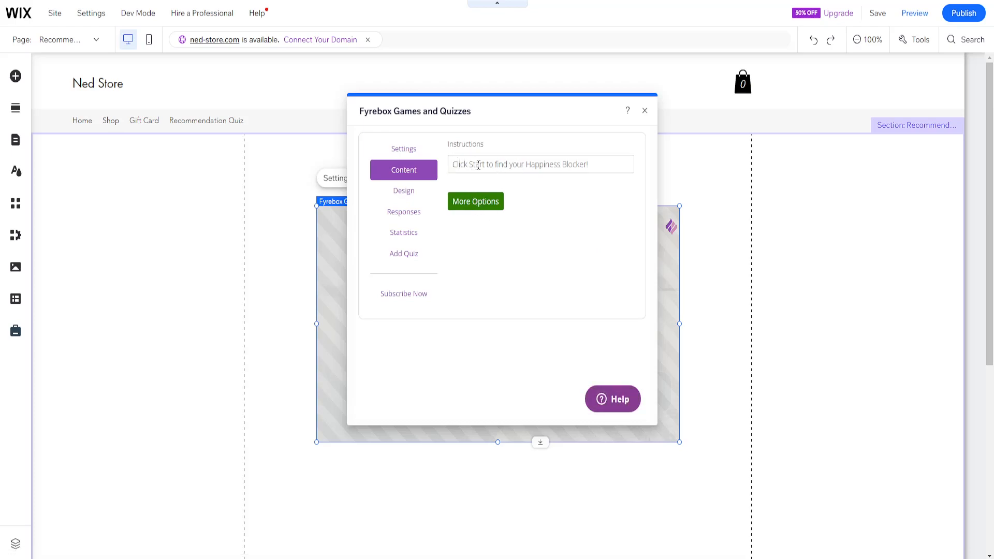
- Replace the quiz's instructions with "choose the best product for you"
triple_click(508, 164)
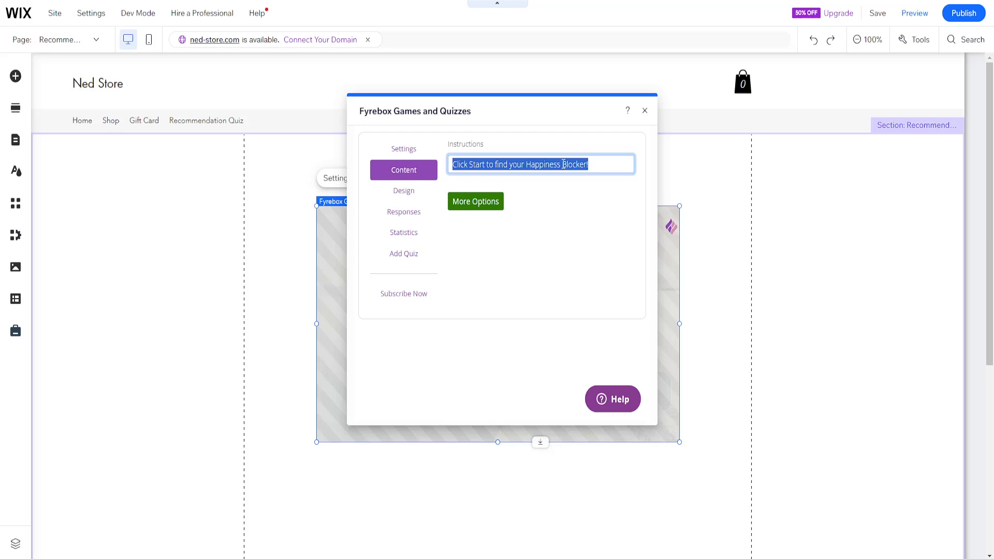
key("BackSpace")
type("choose the best product for you")
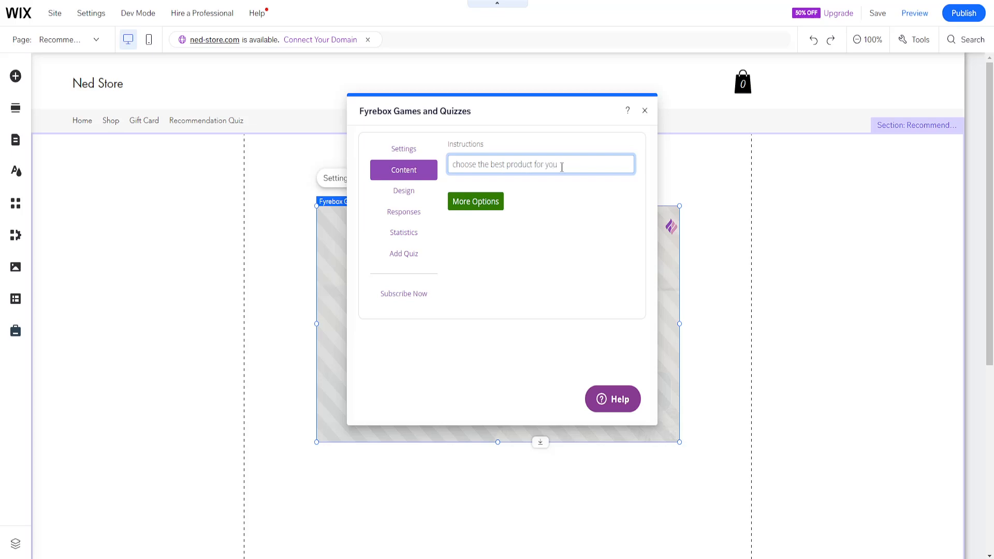
- Review the quiz's additional content options, from the contact form and game page settings to the questions and answers
left_click(477, 206)
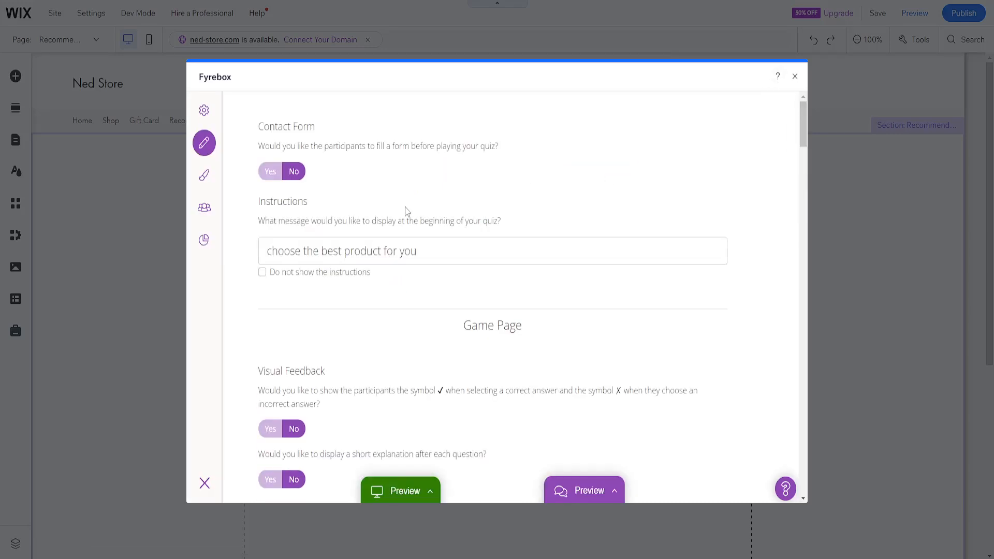
scroll(340, 291, "down", 3)
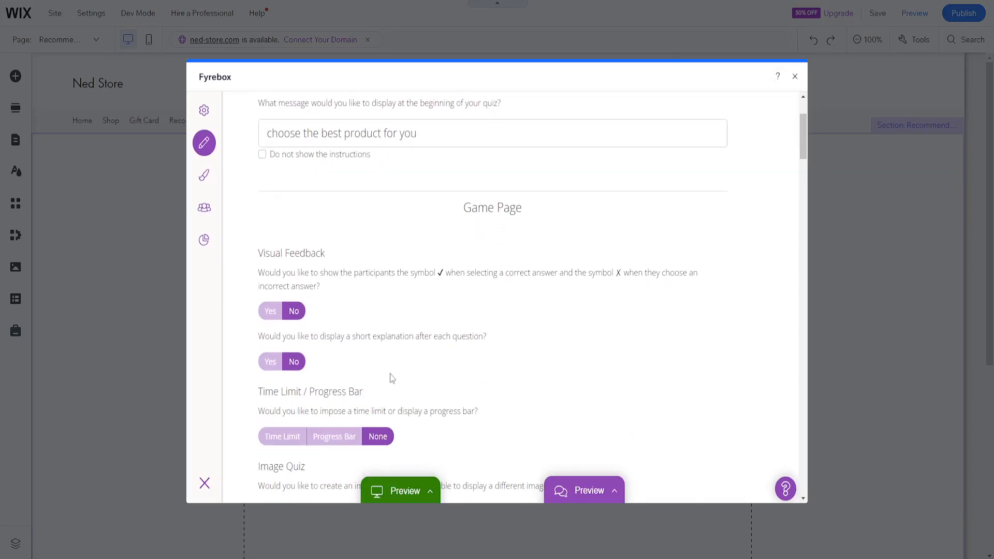
scroll(373, 378, "down", 1)
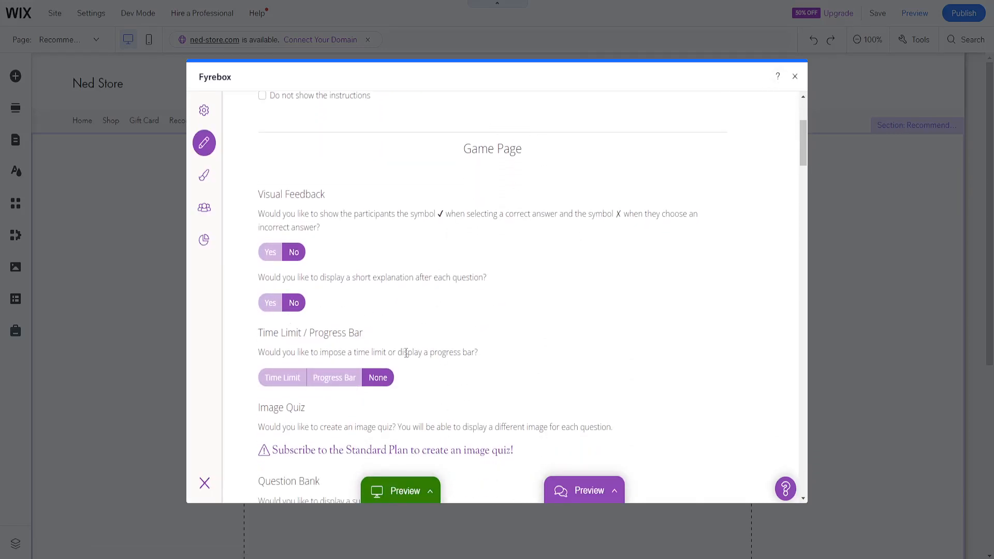
scroll(411, 365, "down", 5)
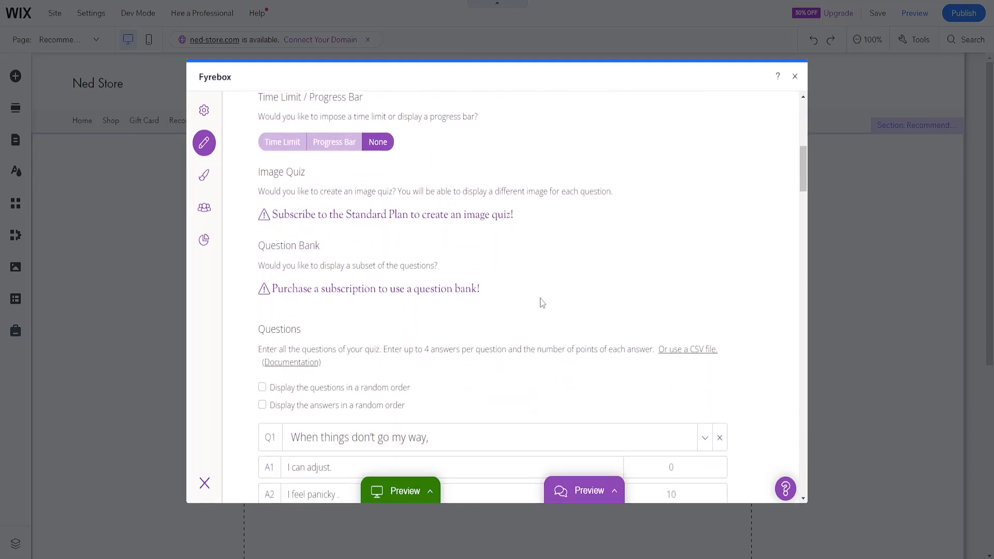
scroll(547, 301, "down", 2)
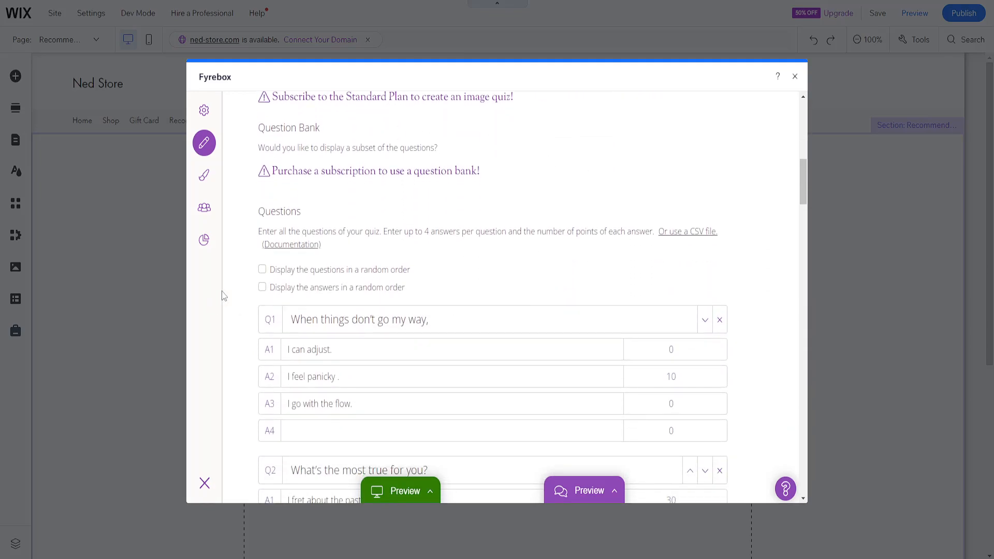
left_click(796, 77)
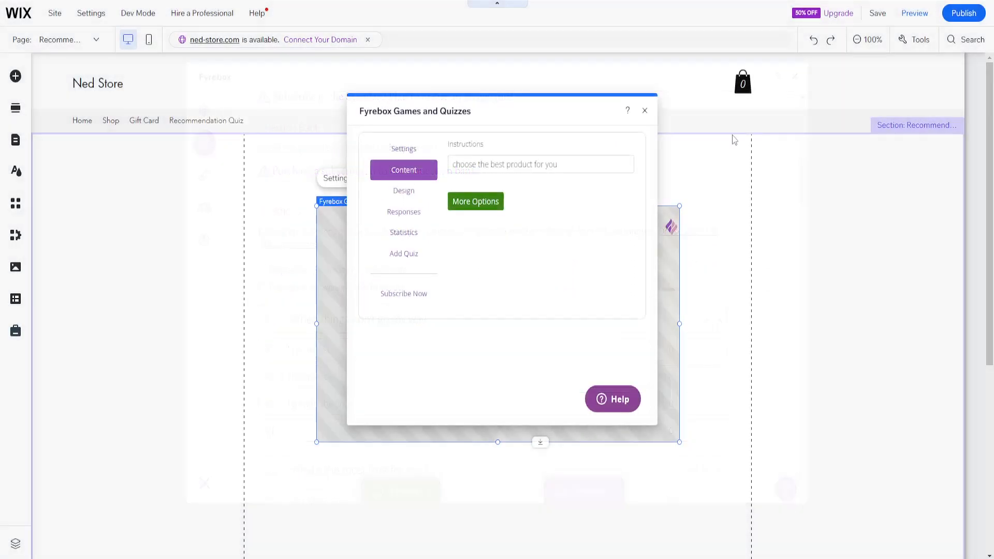
- Set the quiz's design color to orange
left_click(405, 192)
left_click(517, 258)
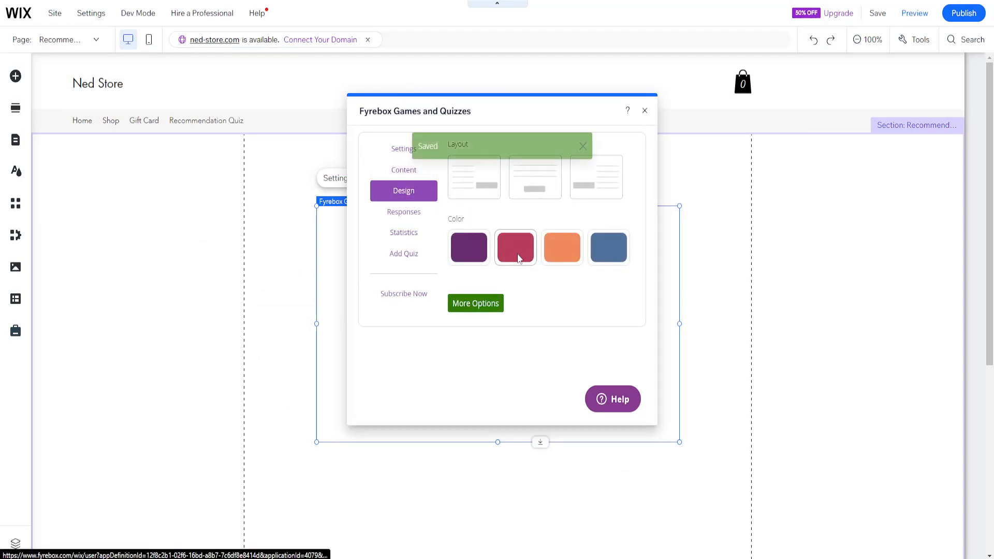
left_click(569, 253)
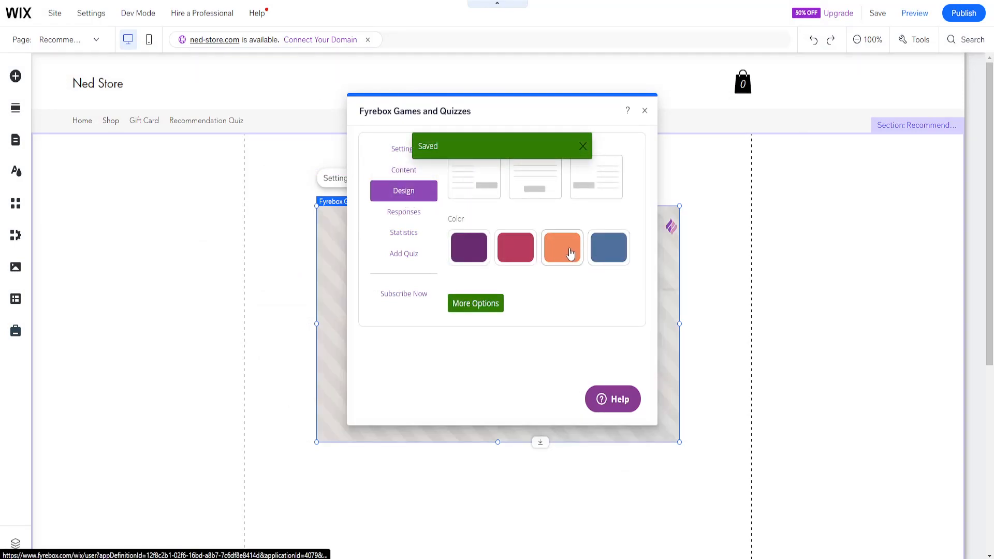
- Check the quiz's responses and statistics
left_click(410, 214)
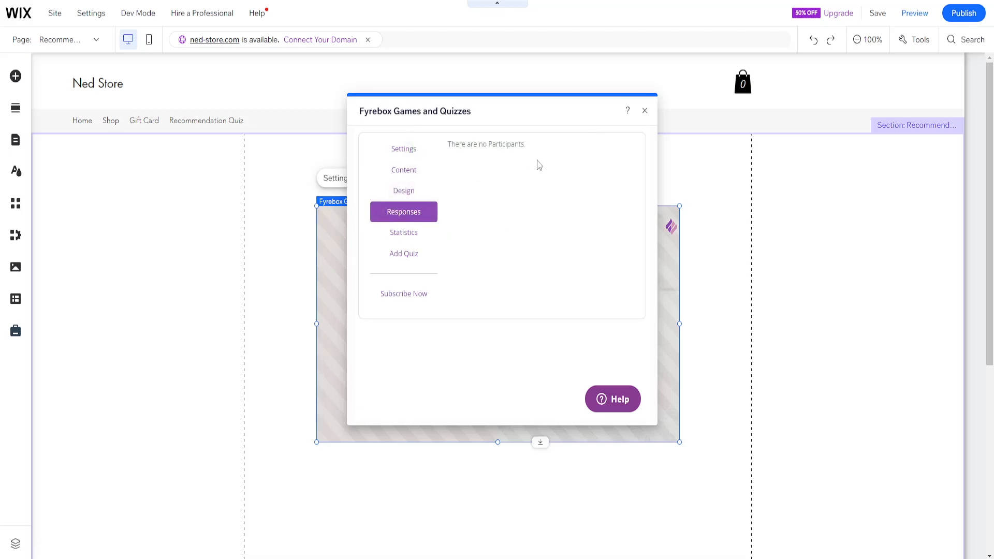
left_click_drag(461, 145, 585, 147)
left_click(449, 155)
left_click(533, 170)
left_click(403, 234)
left_click_drag(516, 146, 601, 153)
double_click(577, 147)
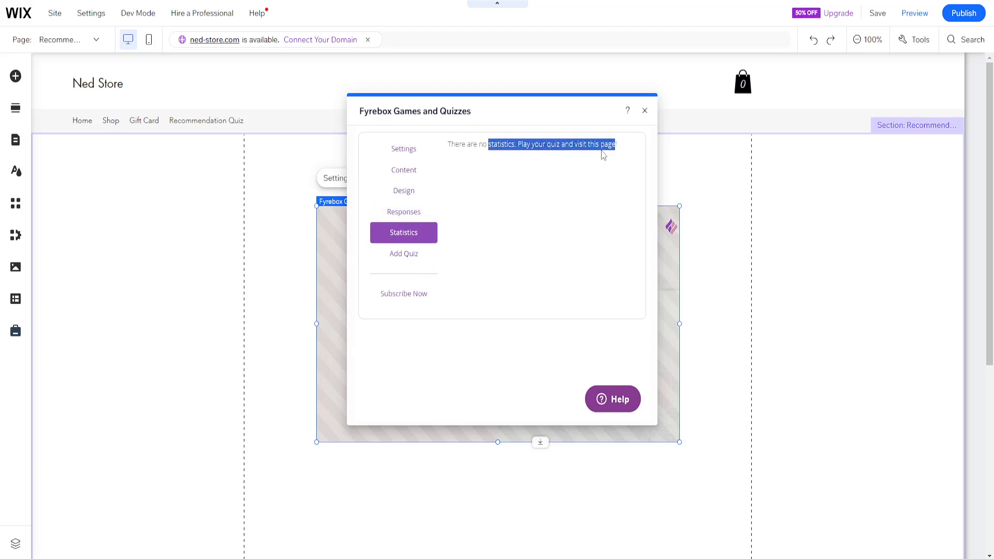
left_click(601, 153)
- Add another Fyrebox quiz widget to the page and check the list of existing quizzes in its settings
left_click(409, 253)
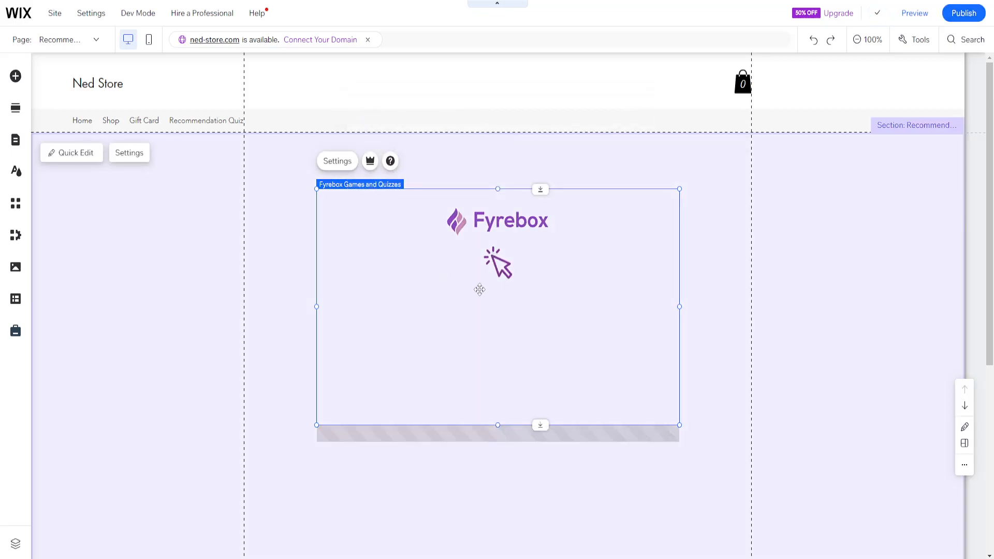
left_click(337, 161)
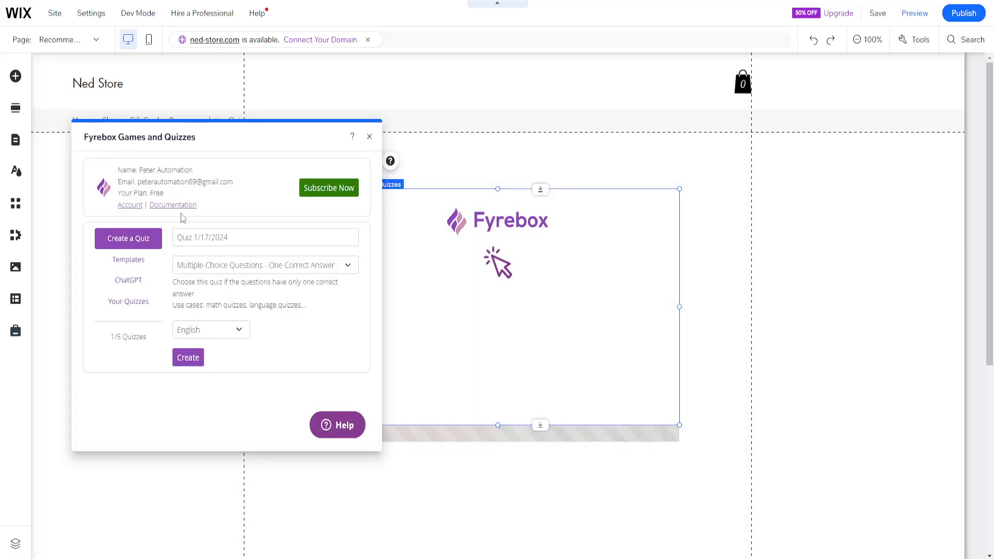
left_click_drag(270, 135, 571, 111)
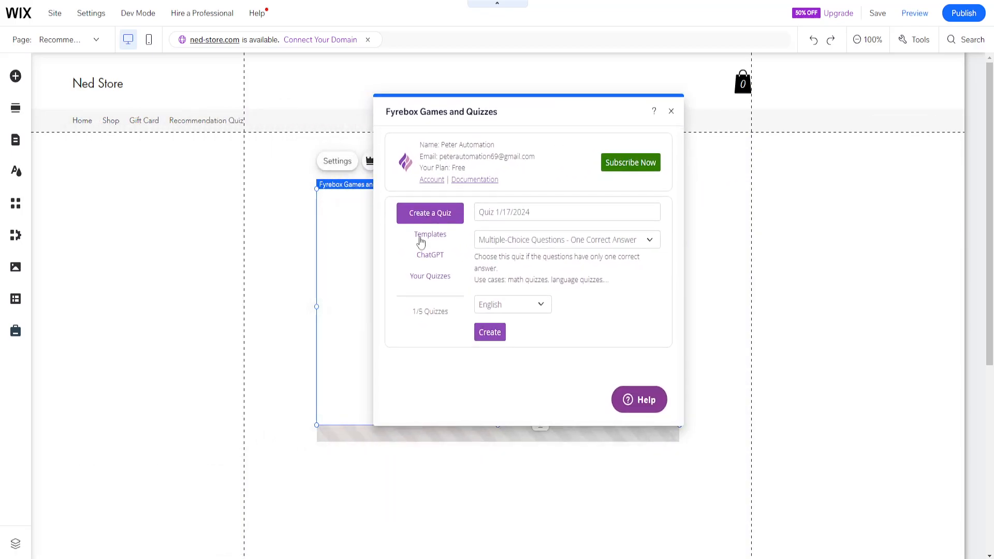
left_click(427, 275)
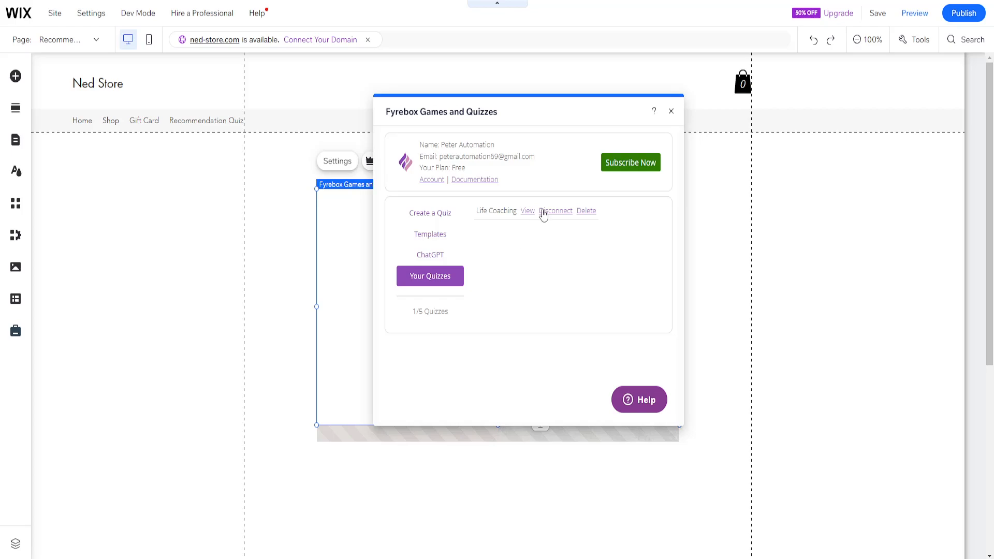
left_click(671, 113)
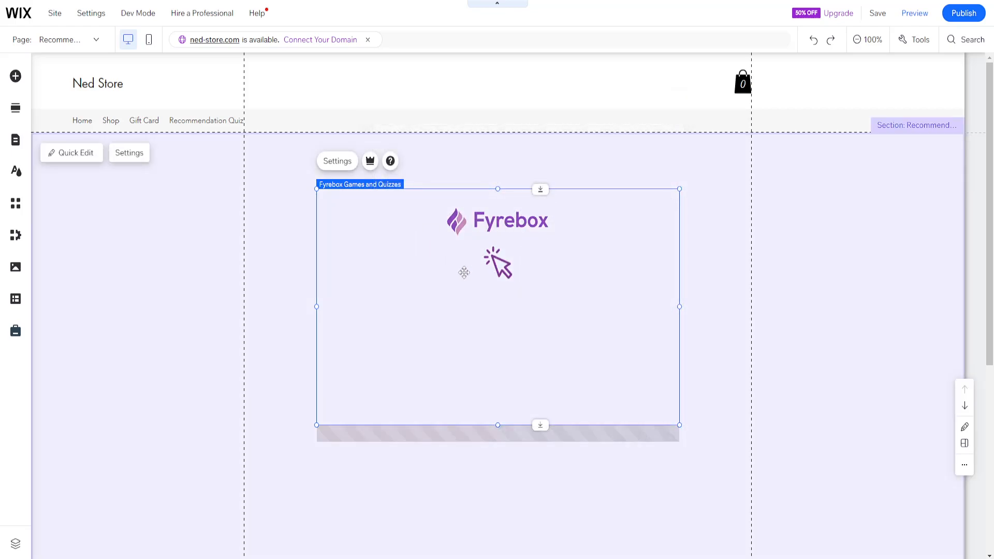
- View the Life Coaching quiz from the new widget's list of existing quizzes
left_click(338, 162)
left_click_drag(284, 148, 573, 129)
left_click(425, 279)
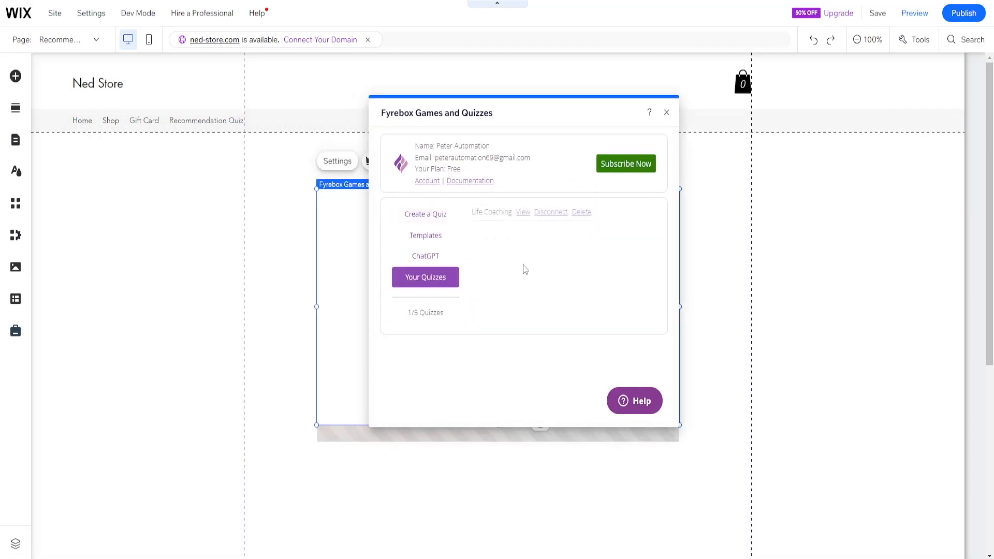
left_click(522, 215)
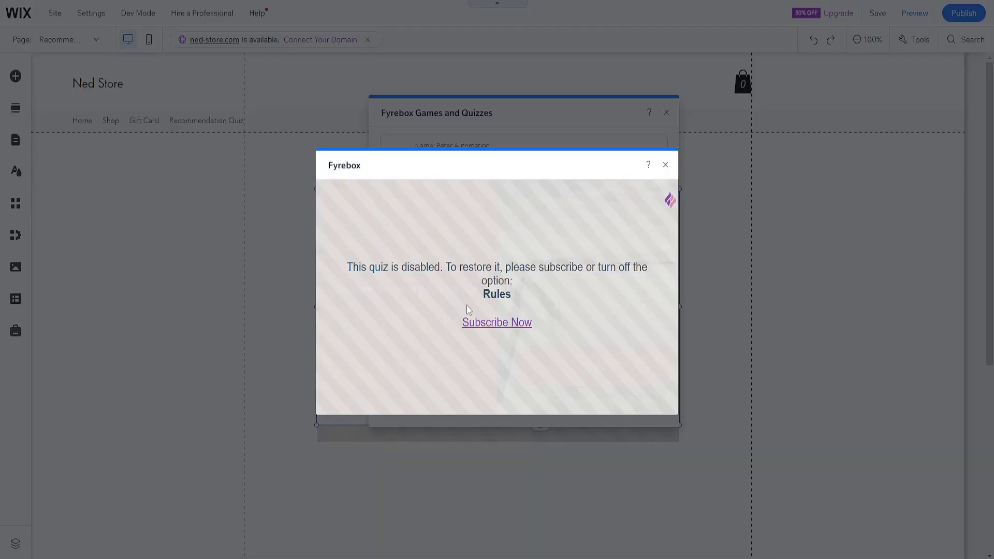
- Read the notice shown in the Life Coaching quiz view and close it
left_click_drag(501, 267, 565, 269)
double_click(521, 264)
left_click(633, 286)
left_click(666, 165)
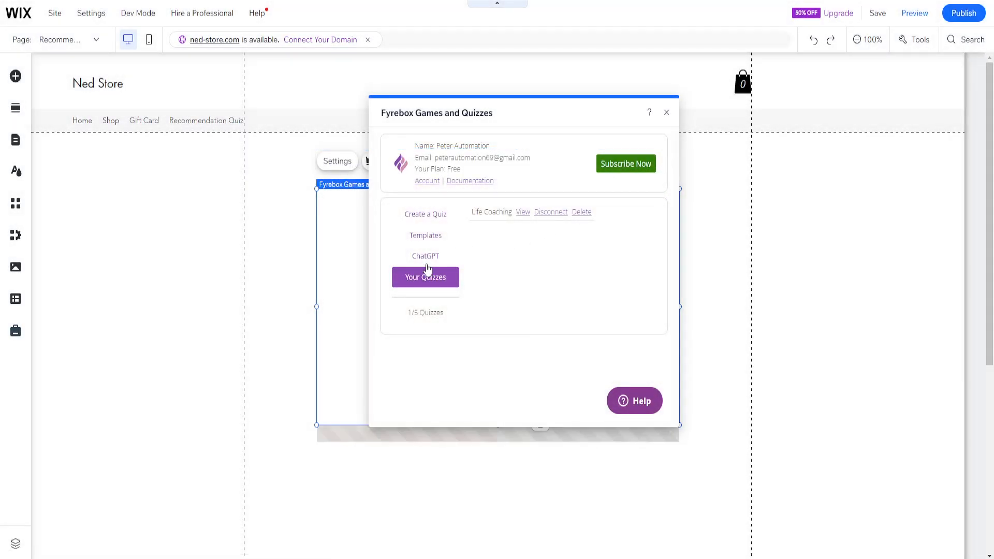
- Create a new English quiz of the Most Selected Answers Quiz type with the default name
left_click(427, 218)
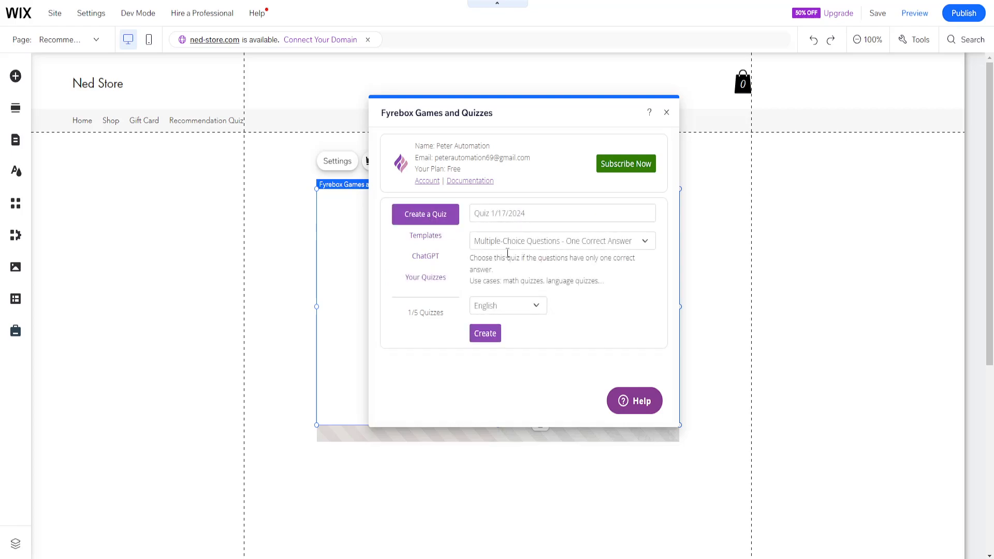
left_click(536, 243)
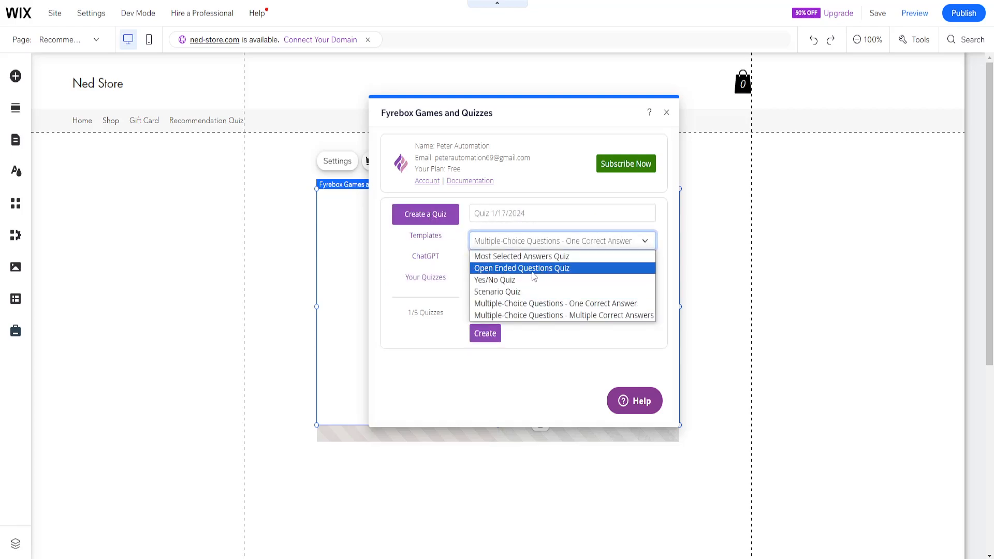
left_click(539, 257)
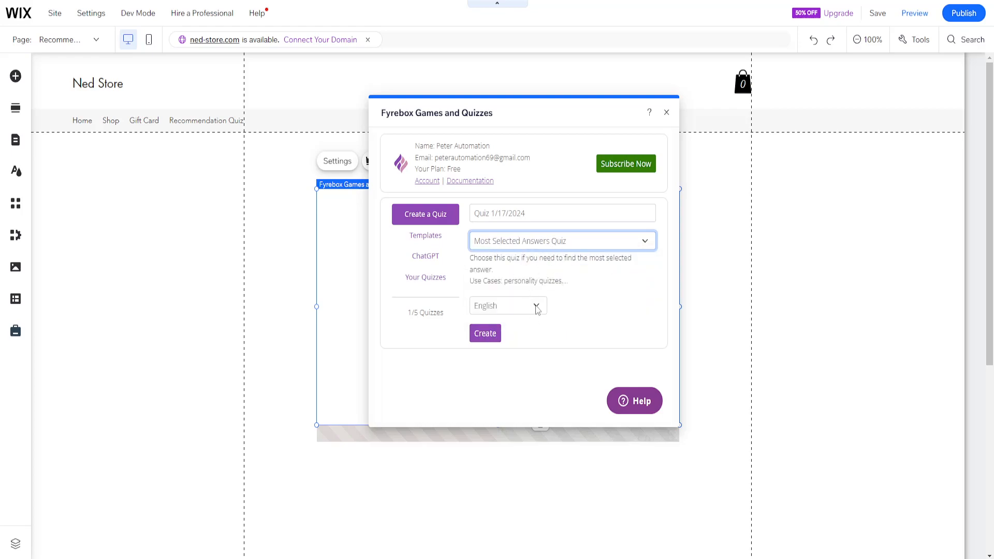
left_click(485, 335)
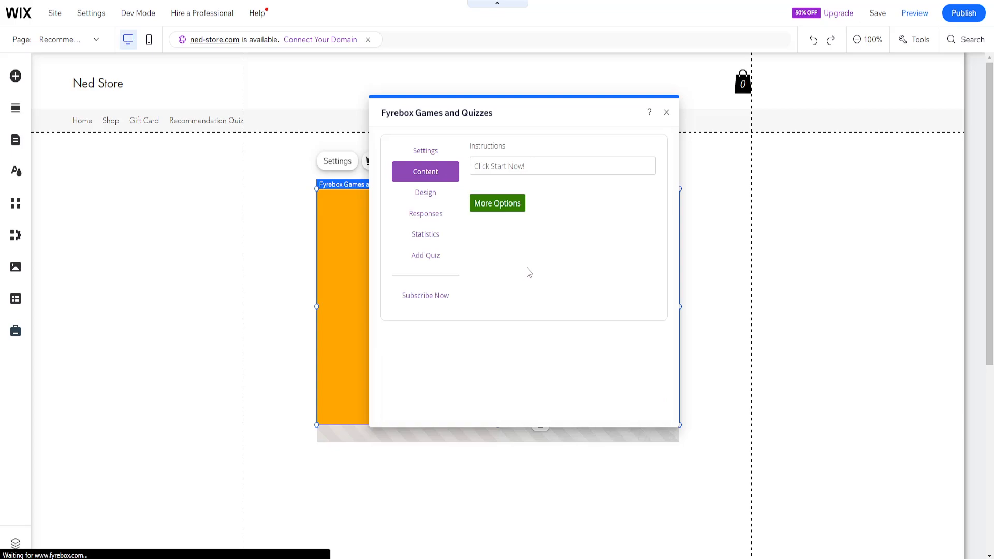
- Open the new quiz's full content options and go to its game page settings
left_click_drag(523, 110, 514, 113)
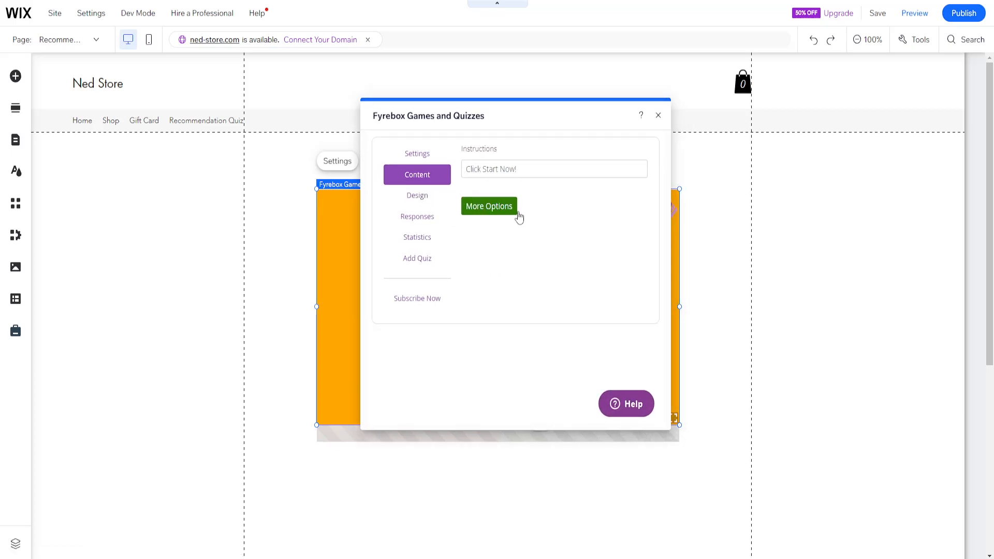
left_click(474, 216)
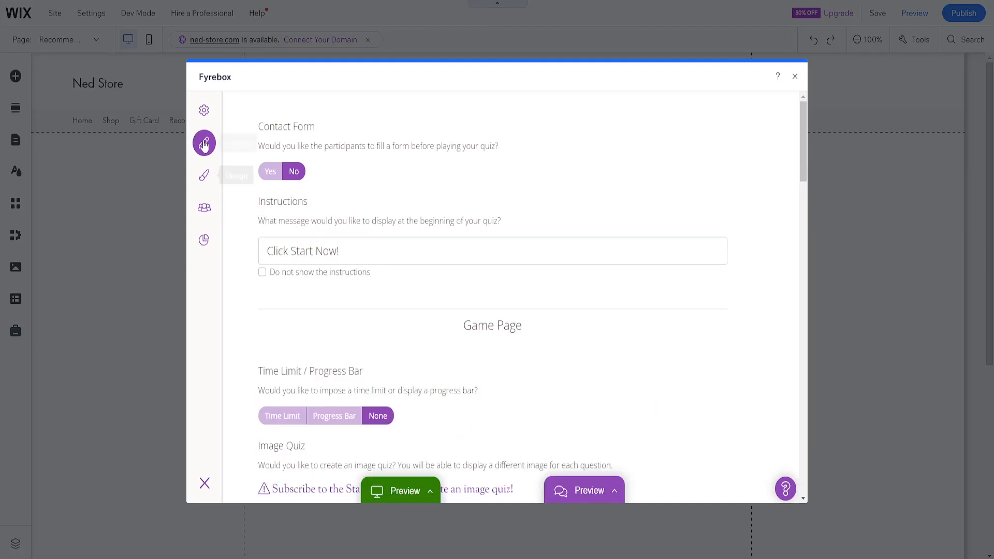
scroll(456, 329, "down", 1)
left_click_drag(262, 310, 404, 318)
left_click(404, 317)
scroll(404, 318, "down", 1)
scroll(368, 326, "down", 3)
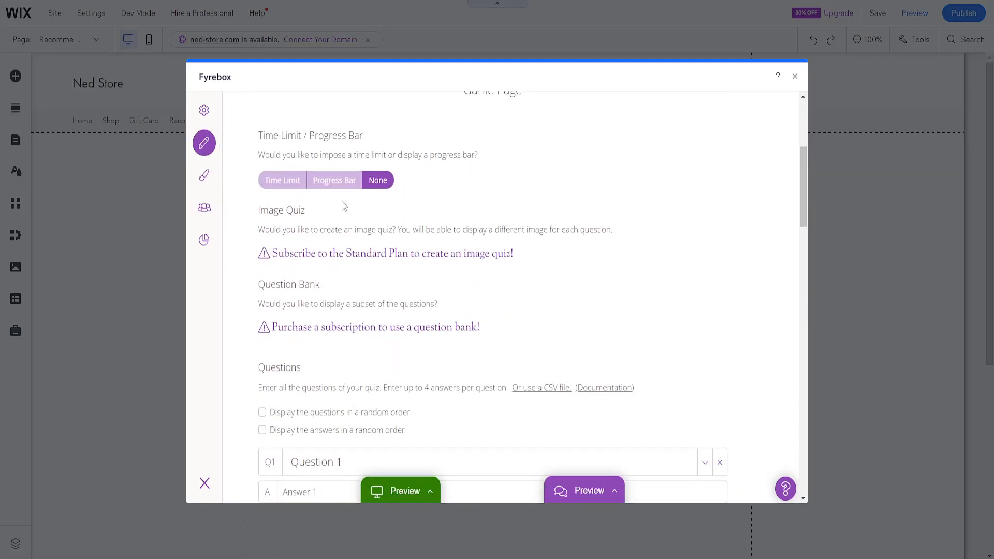
- Try the Progress Bar and Time Limit options for the game page and return the setting to None
left_click(347, 184)
left_click(272, 182)
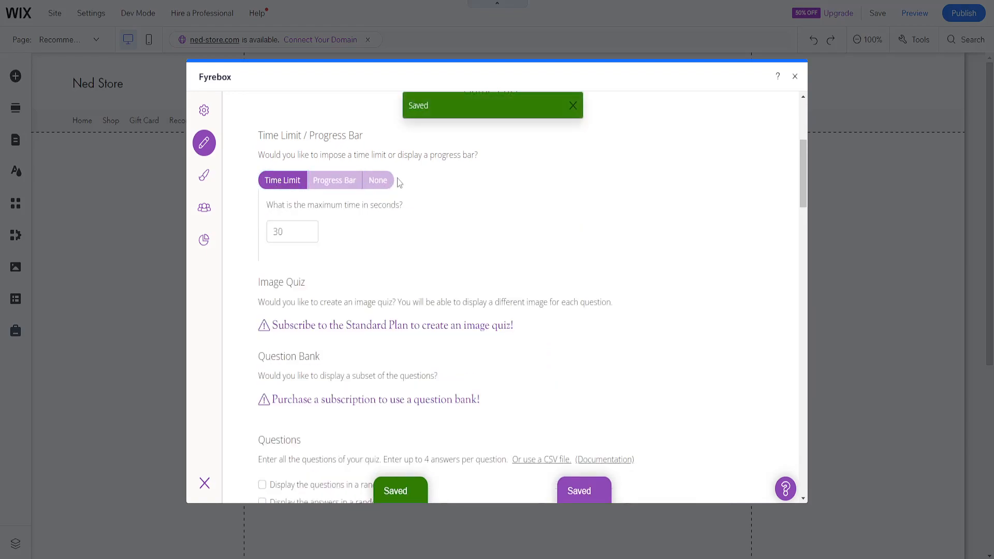
left_click(375, 183)
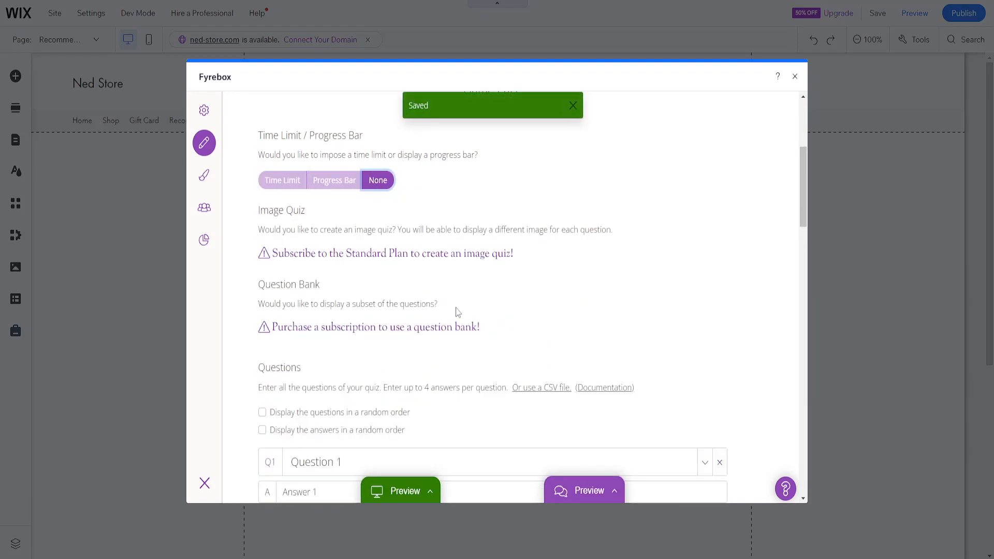
- Display the questions in a random order and set the first question to "what are you looking for"
scroll(452, 301, "down", 3)
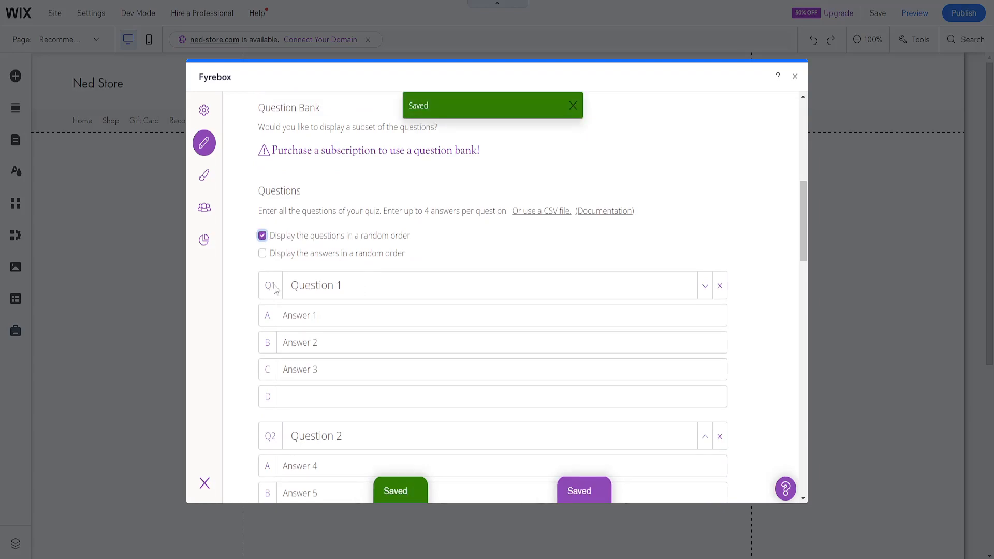
left_click(311, 286)
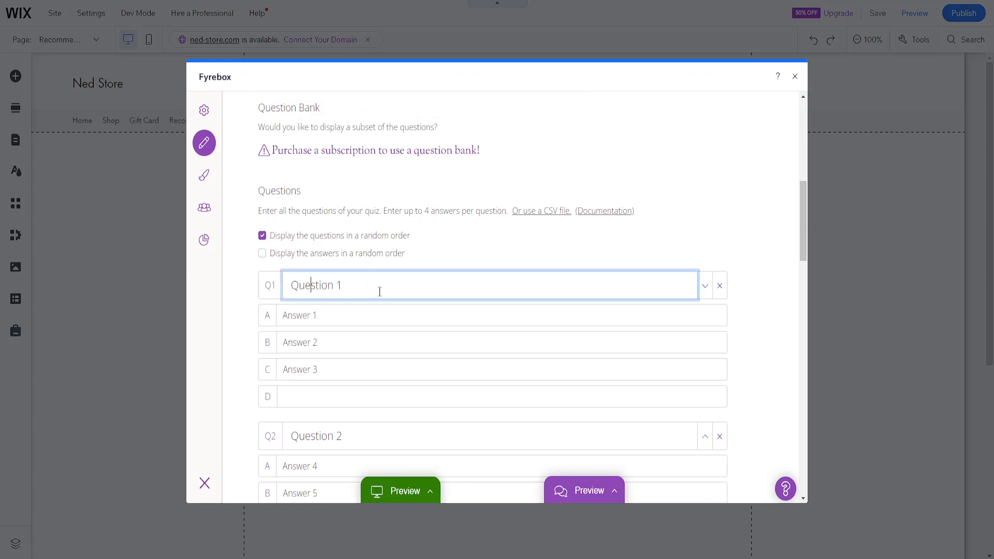
left_click_drag(379, 292, 220, 280)
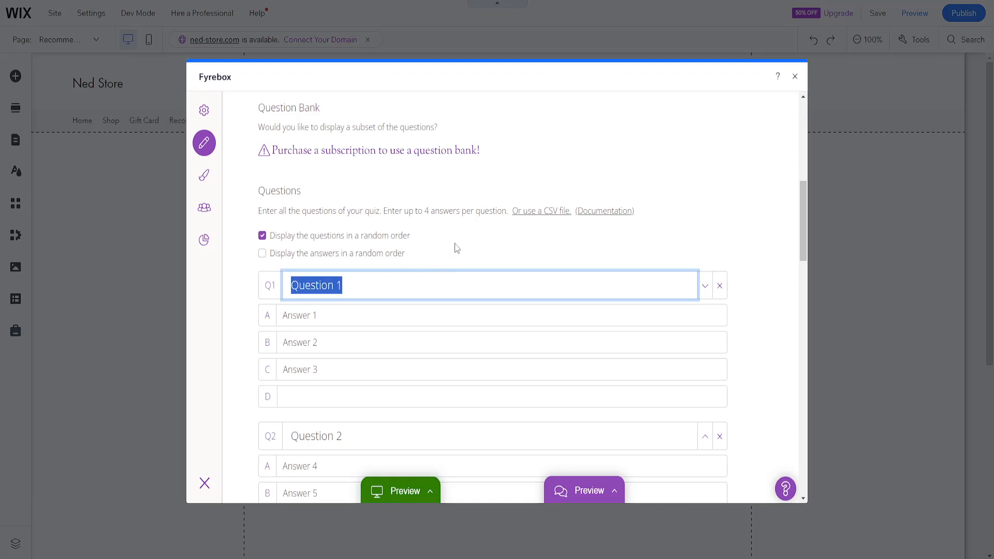
type("wh")
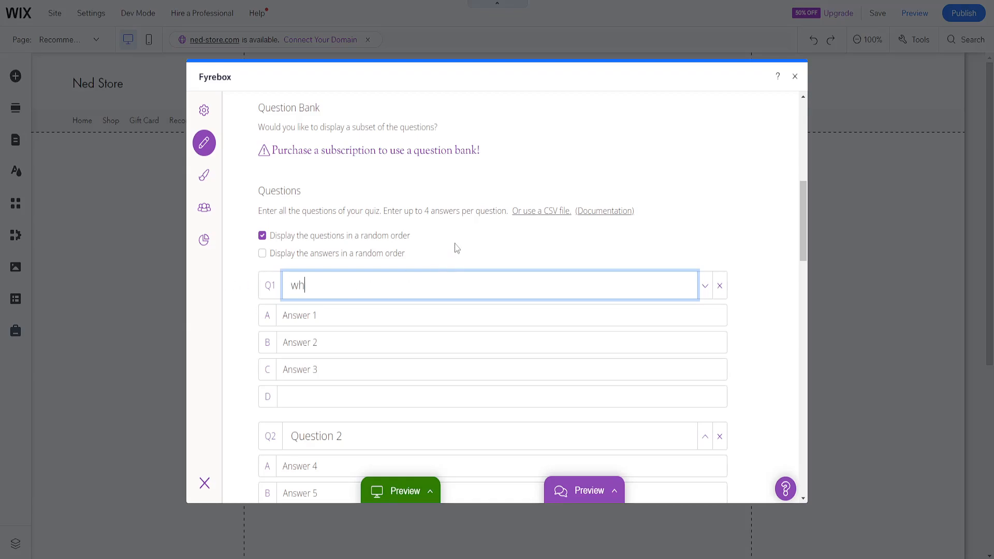
type("at are you looking for")
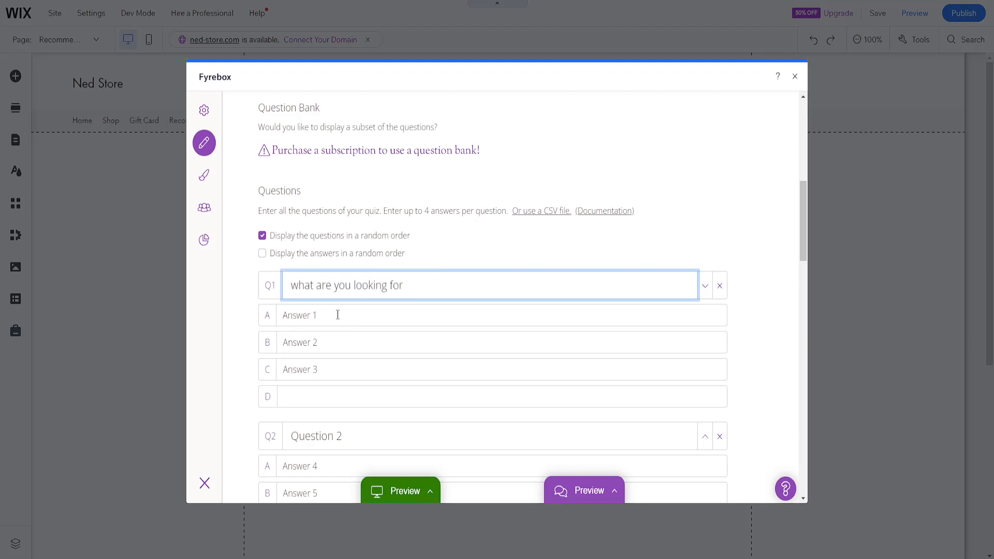
- Set the first question's answers A and B to "e-commerce" and "products"
left_click(338, 317)
triple_click(325, 315)
type("e")
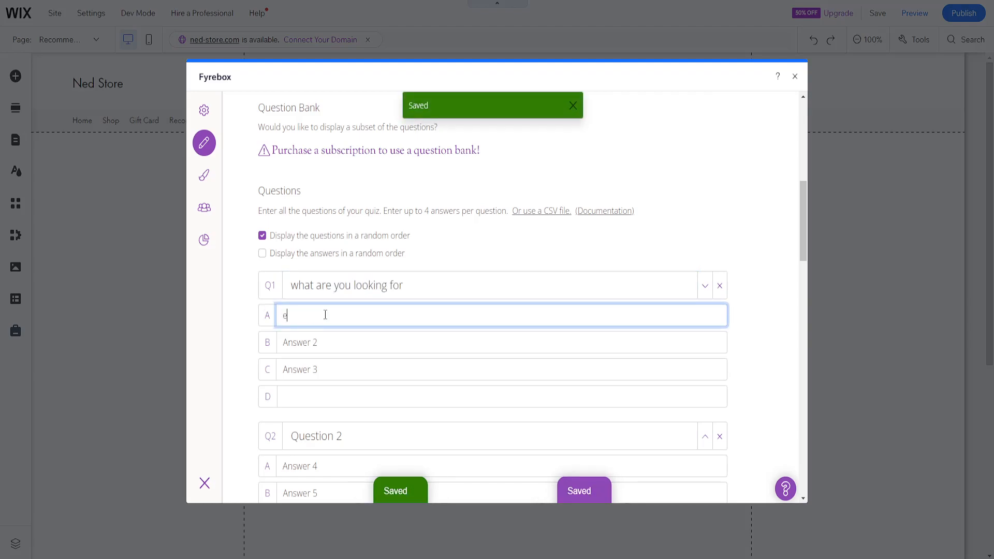
type("-commerce")
left_click(334, 341)
triple_click(336, 342)
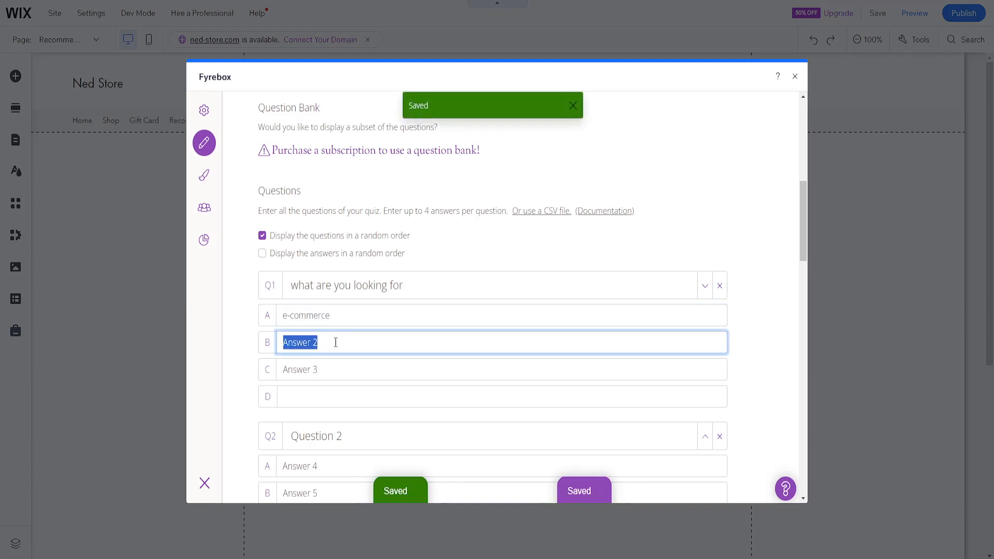
type("products")
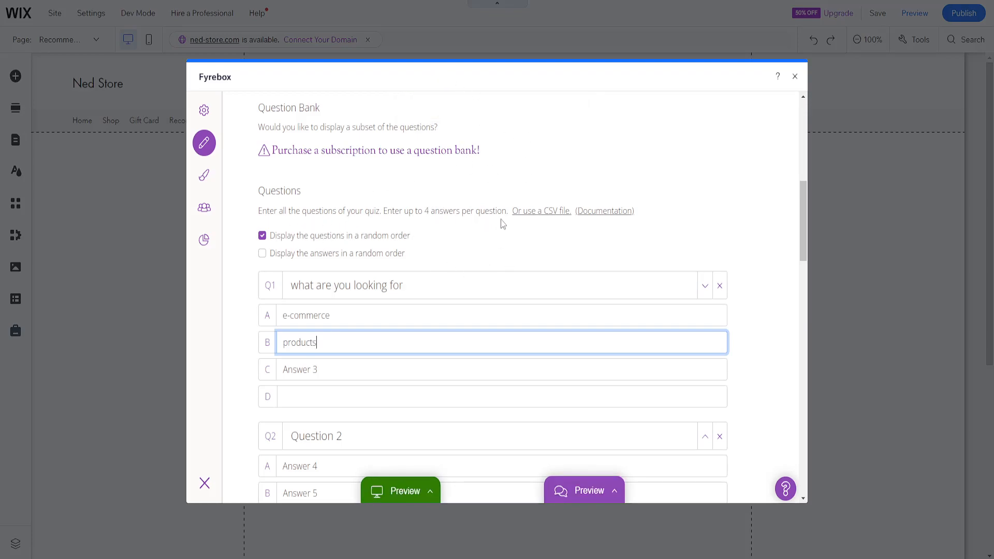
- Delete Question 2 from the quiz
double_click(440, 210)
scroll(573, 227, "down", 3)
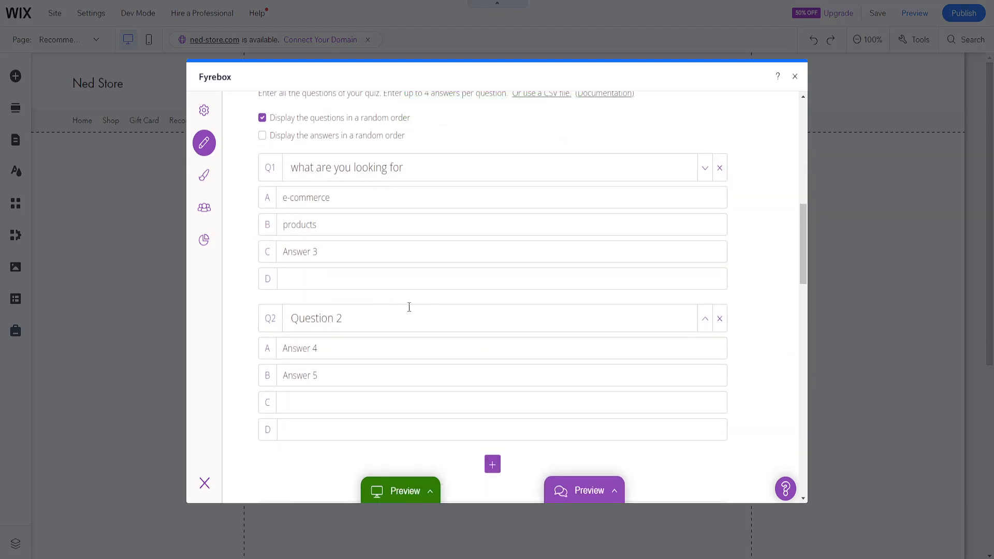
left_click(720, 318)
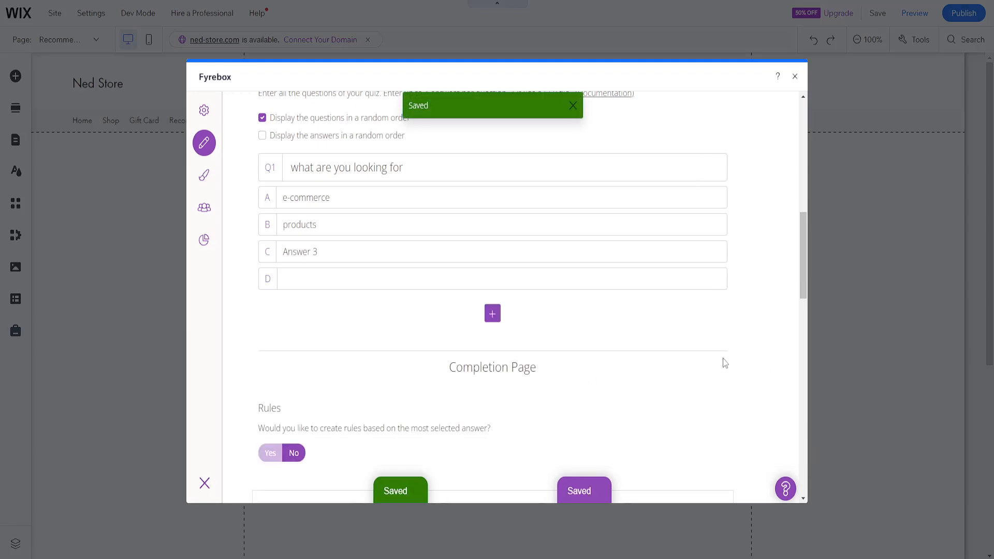
- Review the quiz's completion page, social media, thank-you page, terms of use, integration and notification options
scroll(598, 289, "down", 3)
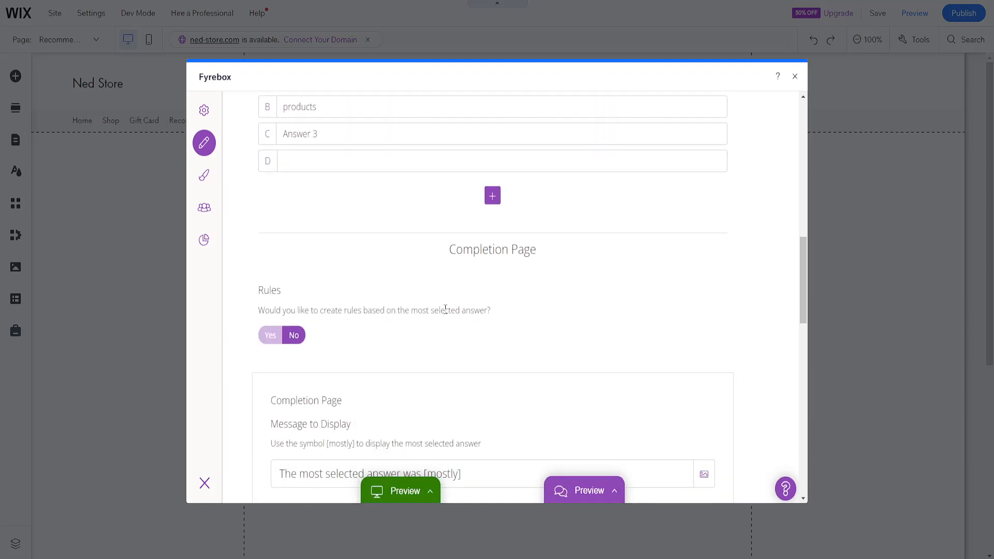
scroll(360, 306, "down", 6)
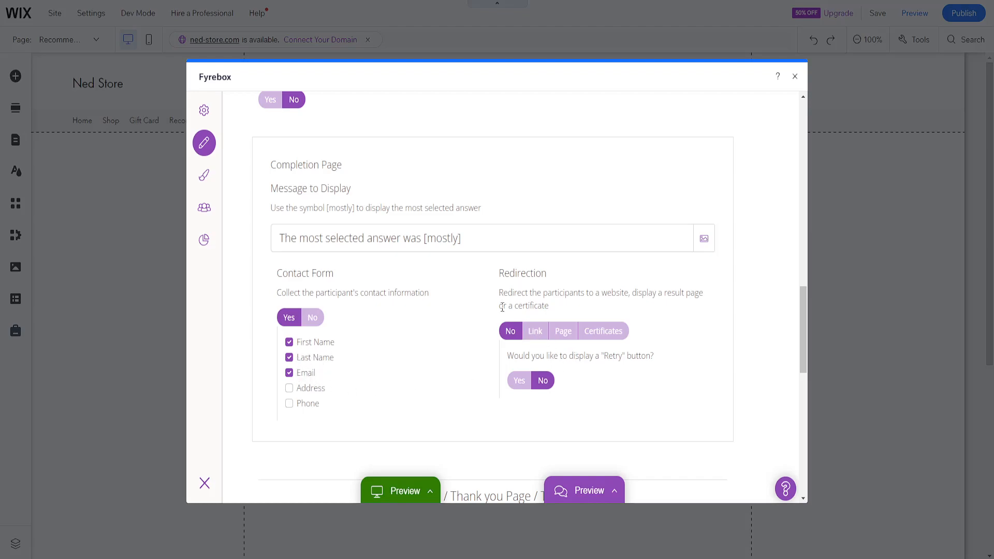
scroll(571, 250, "down", 2)
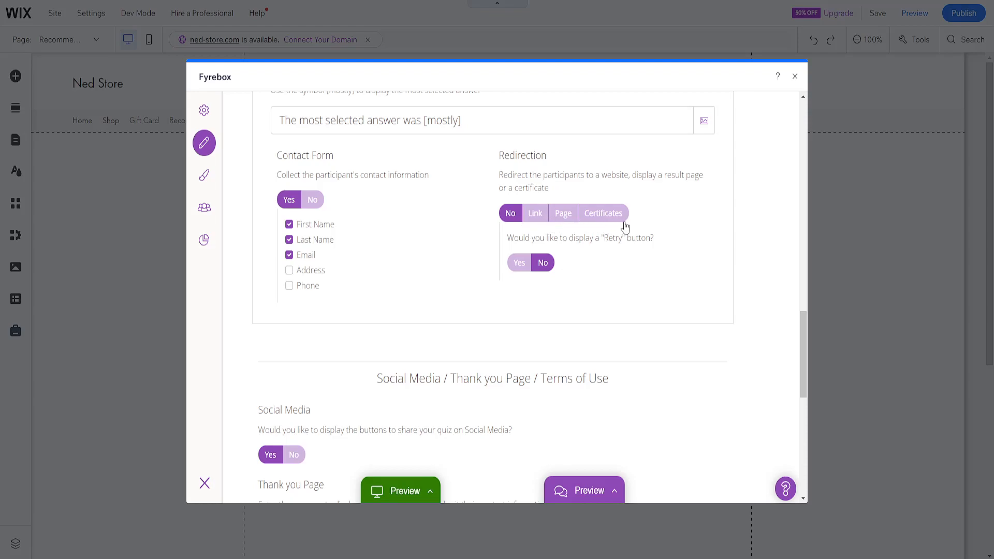
scroll(632, 399, "down", 2)
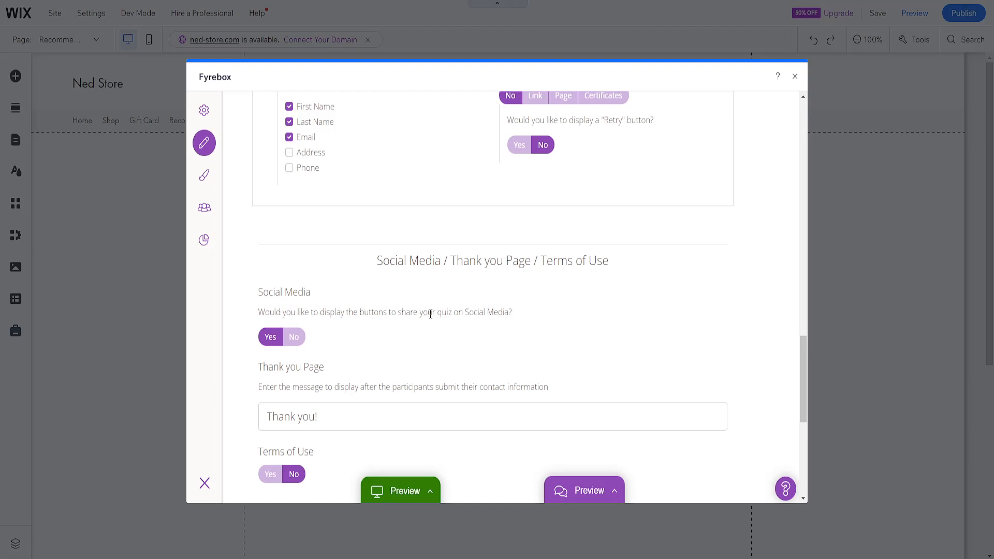
left_click_drag(281, 293, 329, 301)
scroll(372, 338, "down", 3)
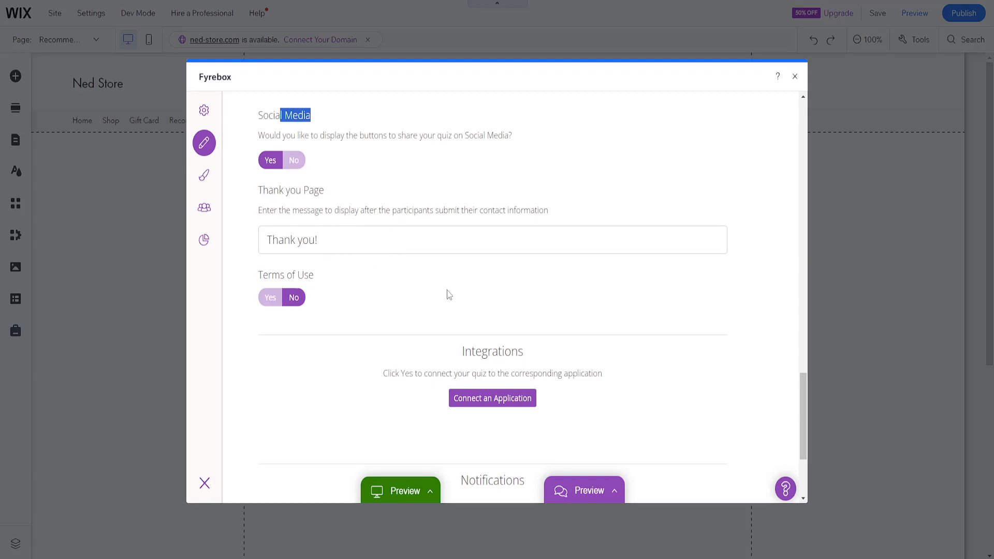
scroll(451, 293, "down", 2)
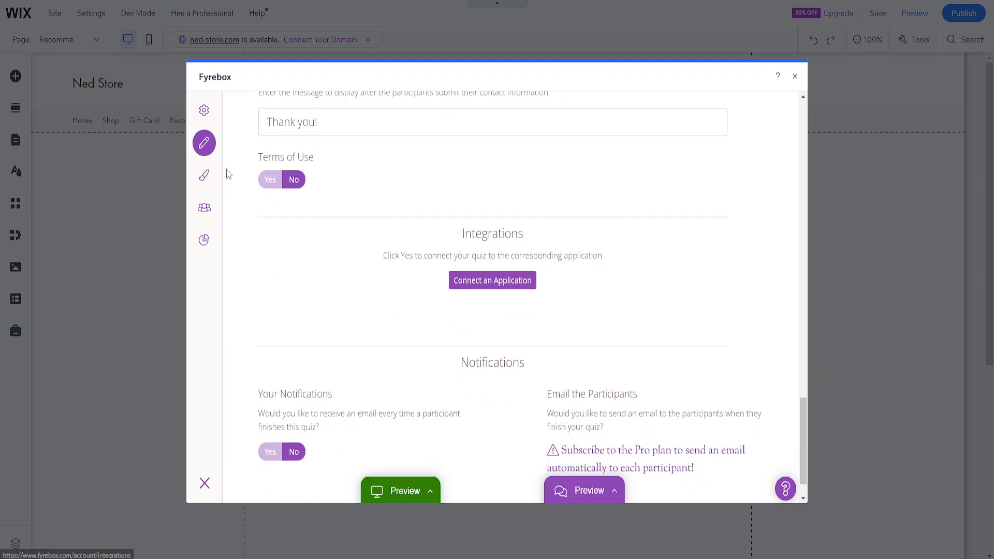
scroll(430, 292, "down", 1)
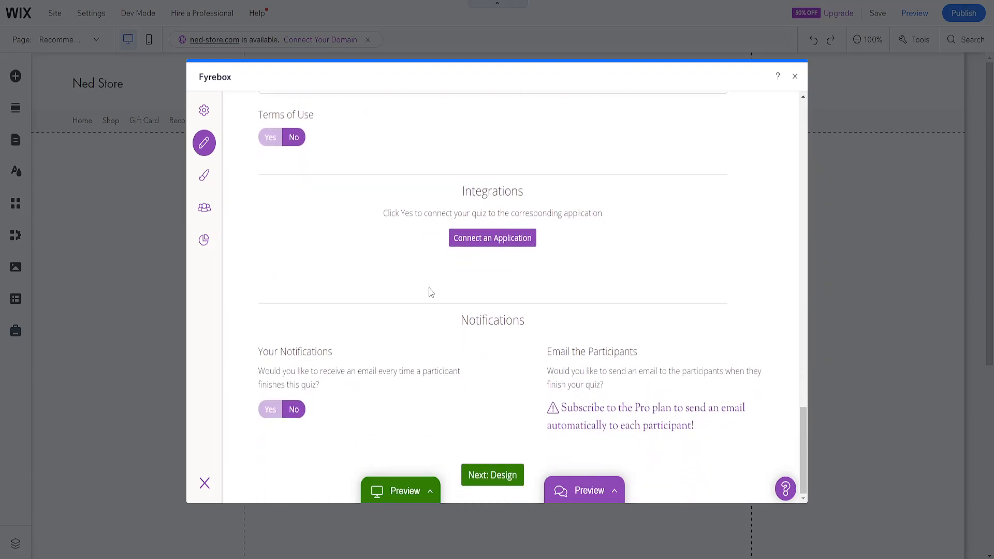
- Review the quiz's design options and its start, game and completion page previews, and close the quiz editor
left_click(494, 472)
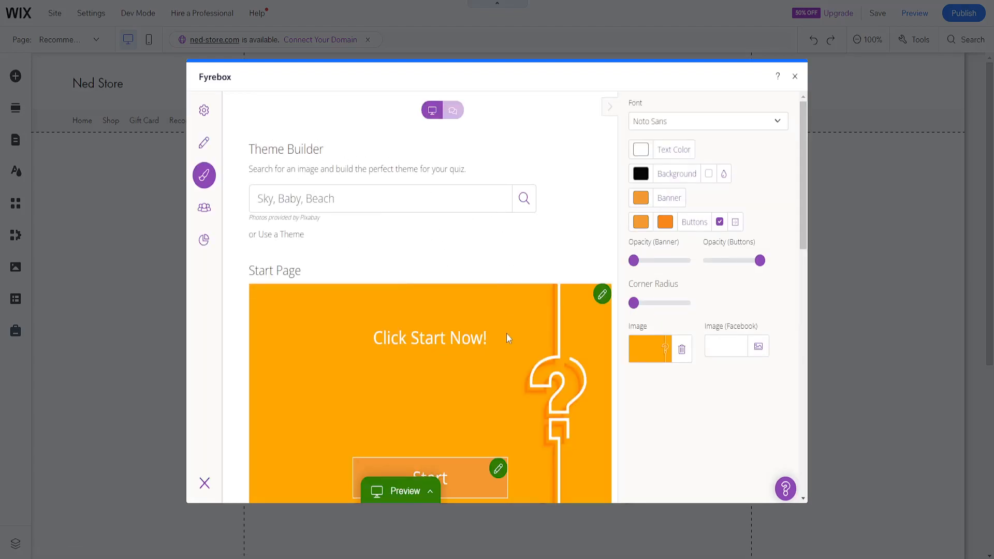
scroll(512, 325, "down", 6)
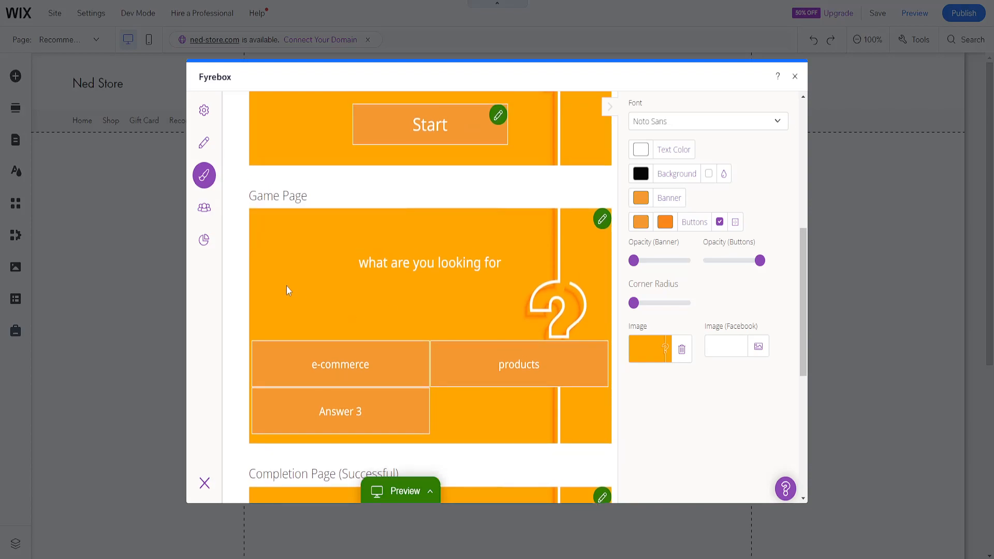
scroll(287, 284, "down", 1)
left_click_drag(255, 138, 307, 138)
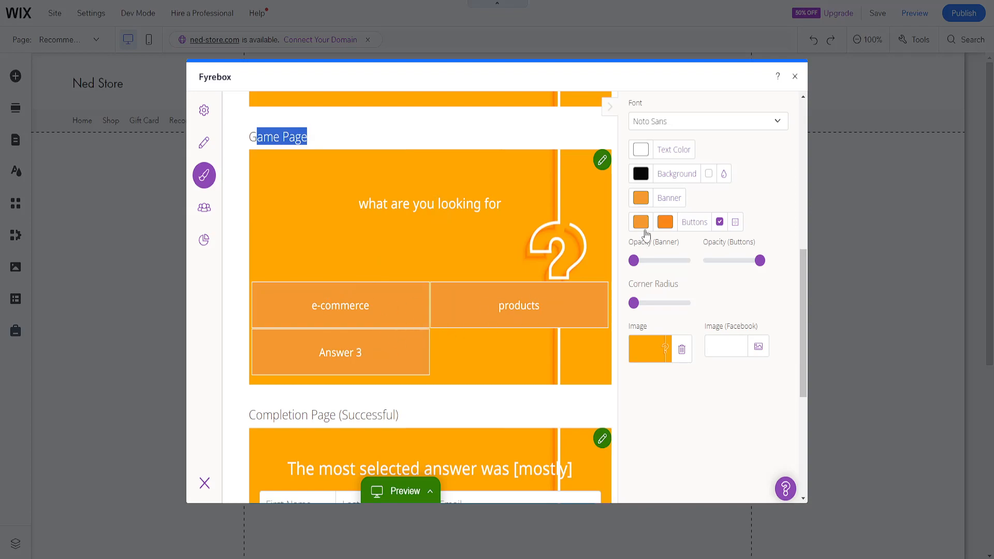
scroll(641, 231, "down", 2)
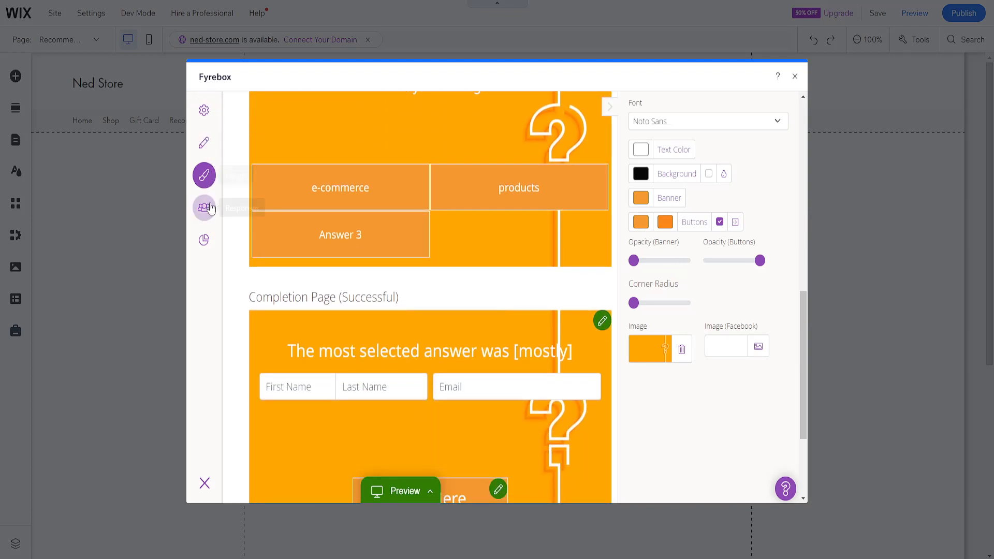
left_click(796, 78)
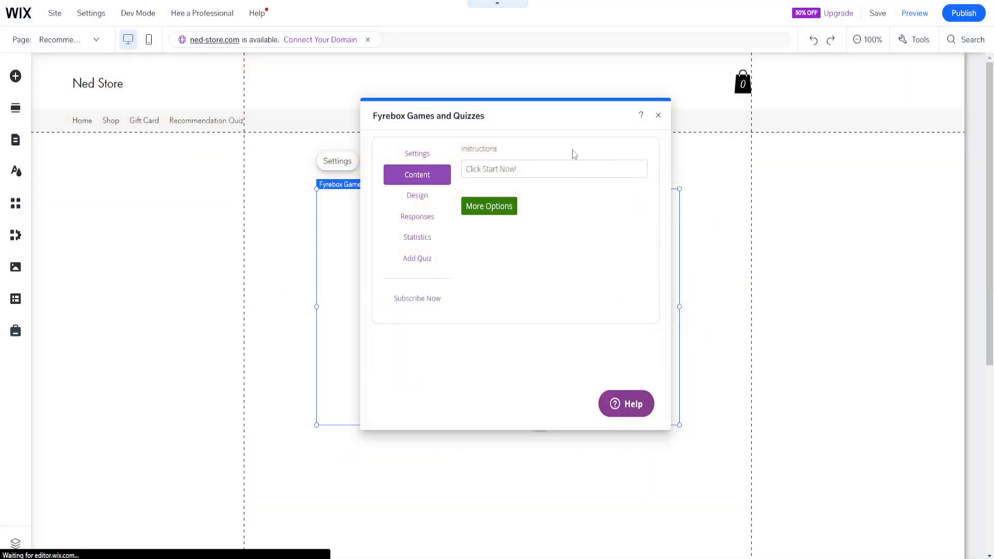
- Move the new quiz widget slightly down and to the right of the older one beneath it, with its settings closed
left_click(660, 114)
left_click_drag(474, 310, 505, 320)
double_click(521, 401)
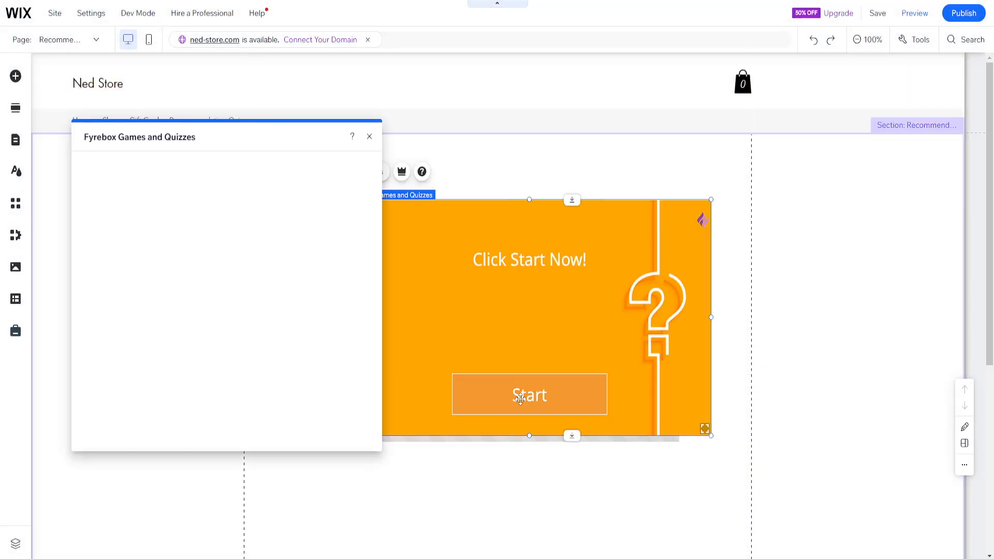
left_click(369, 138)
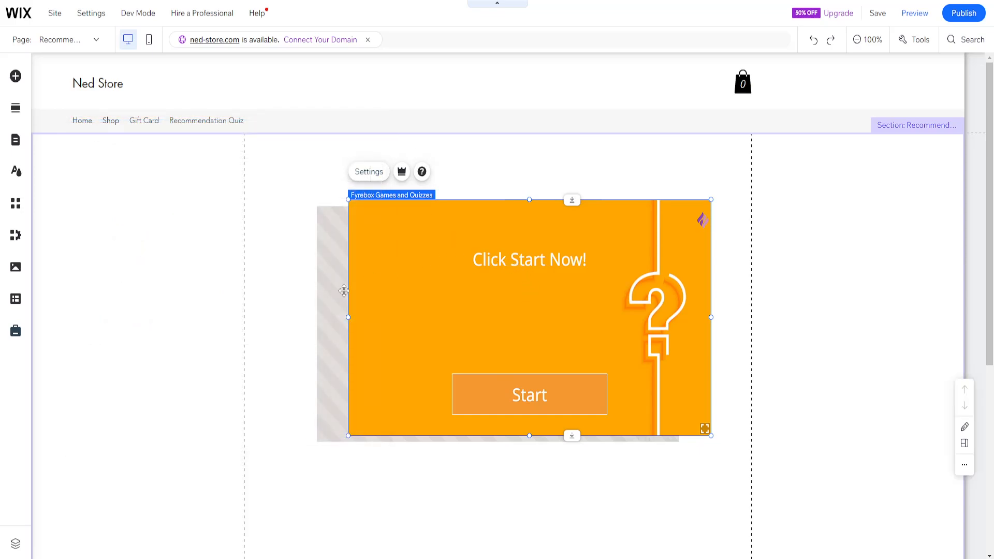